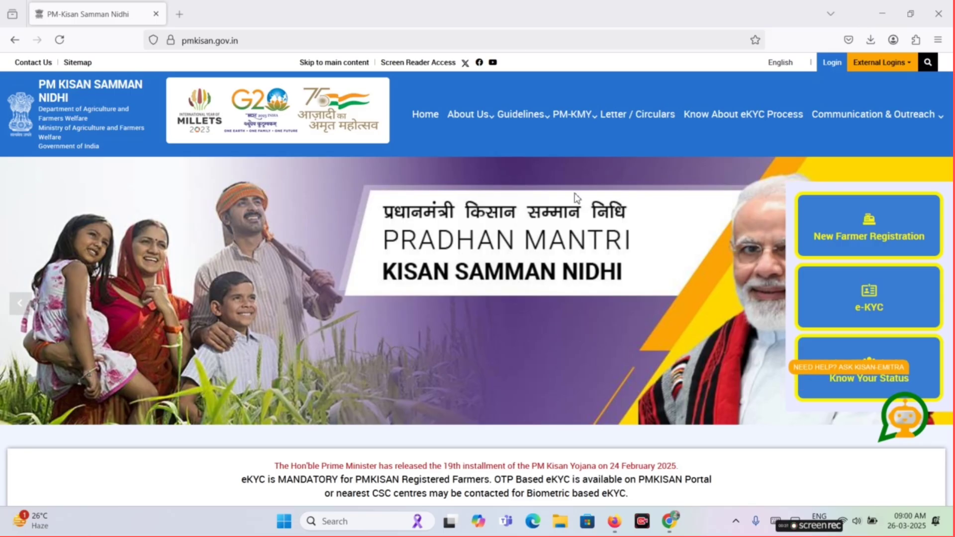
Step: Open the New Farmer Registration form from the PM-Kisan home page
left_click(559, 120)
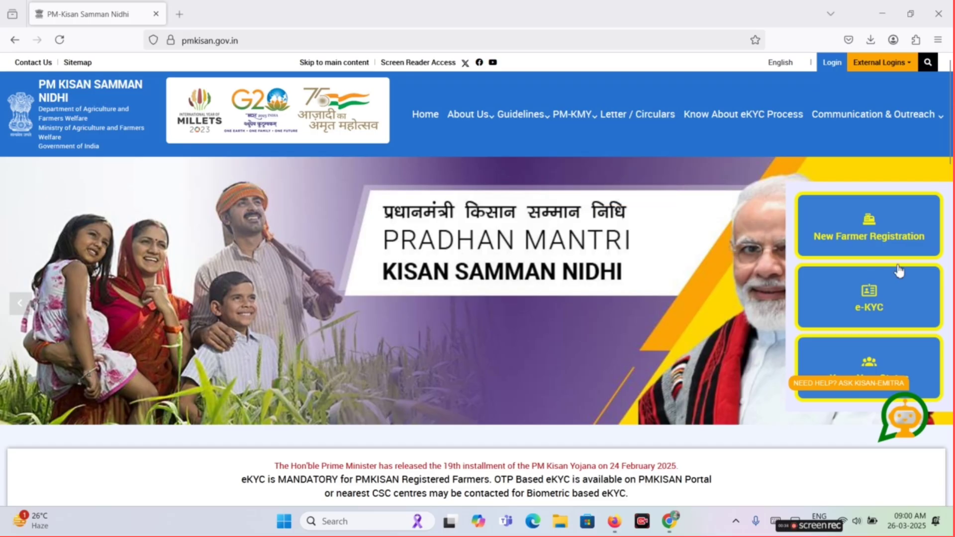
left_click(875, 236)
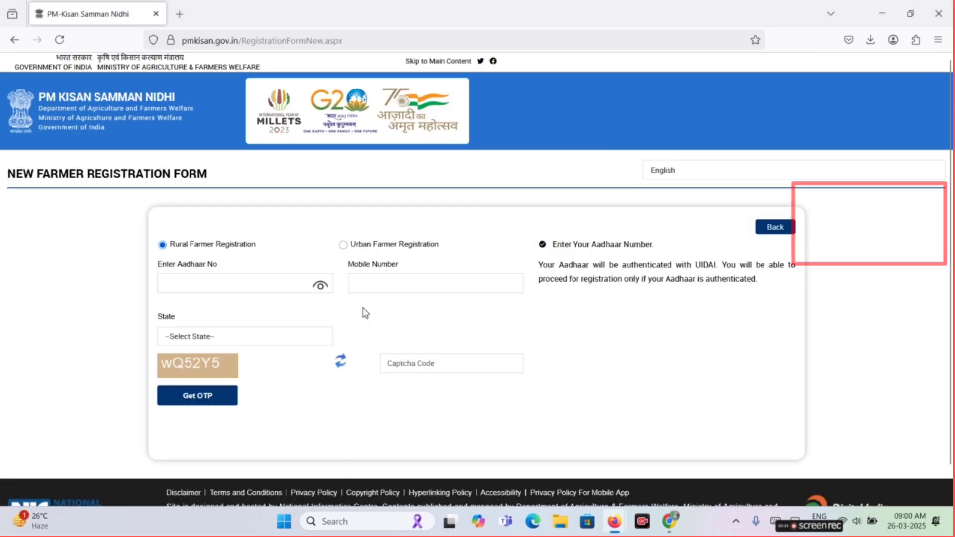
left_click(297, 288)
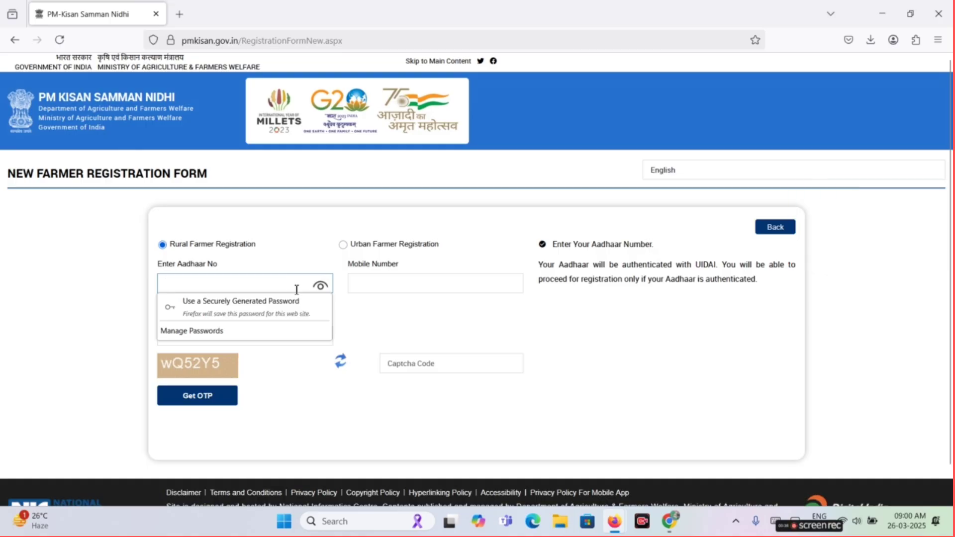
type("12345")
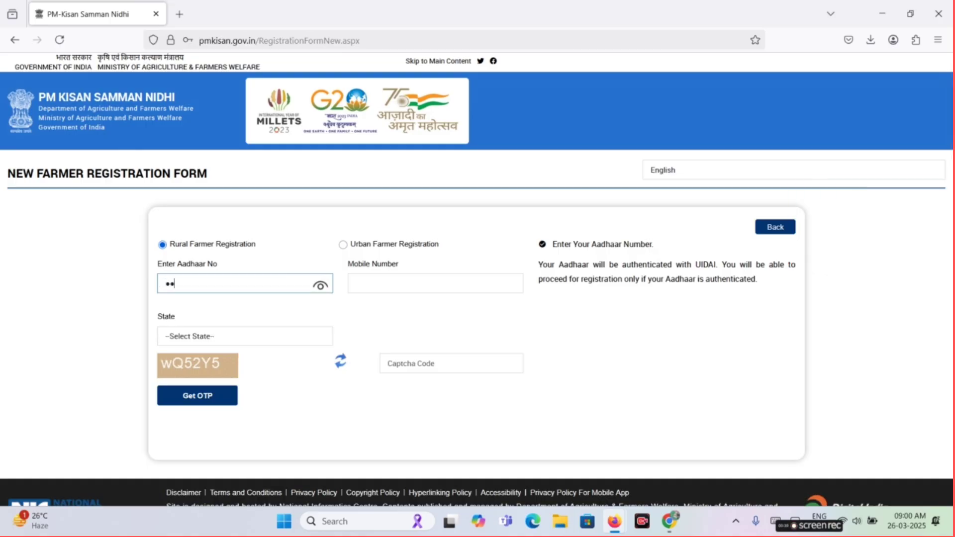
type("678")
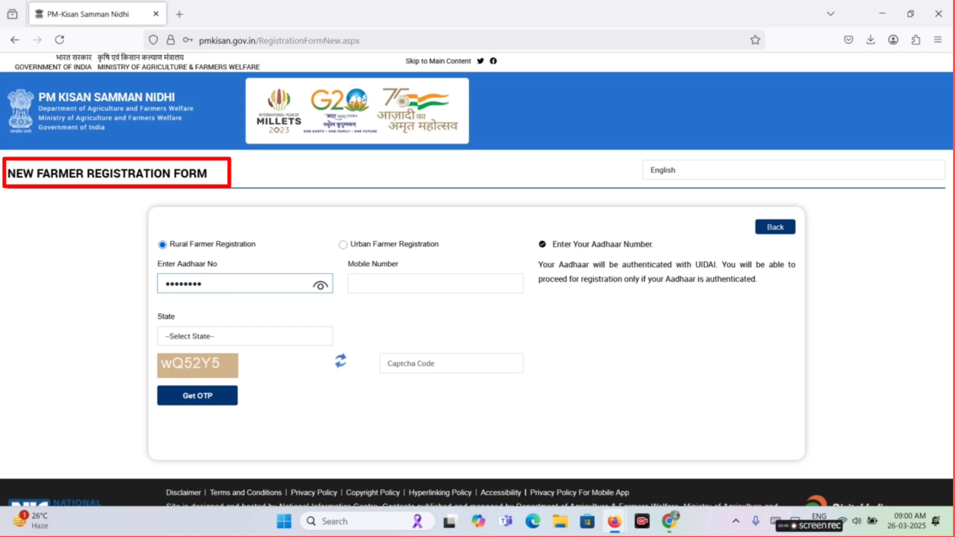
type("9012")
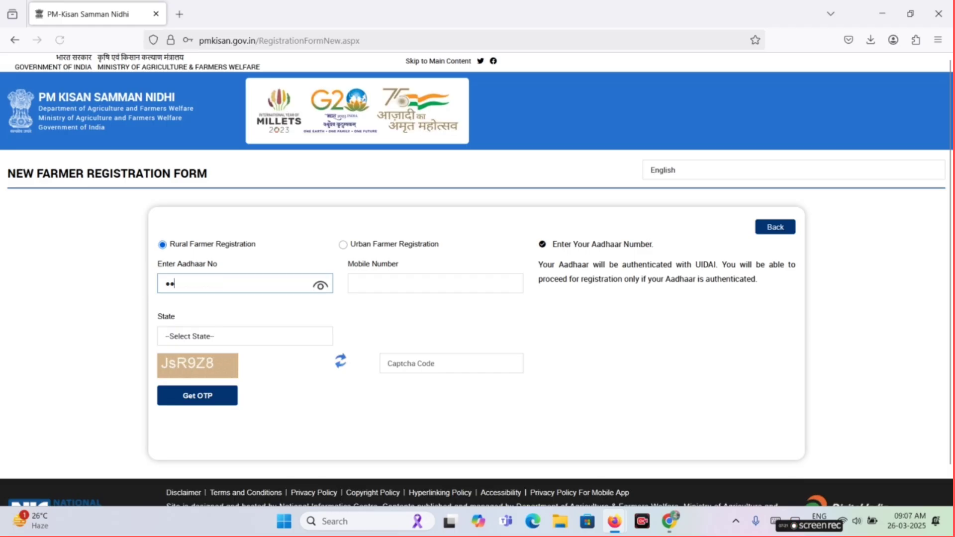
Step: Enter the farmer's Aadhaar number and mobile number in the rural farmer registration form
type("••")
type("•••")
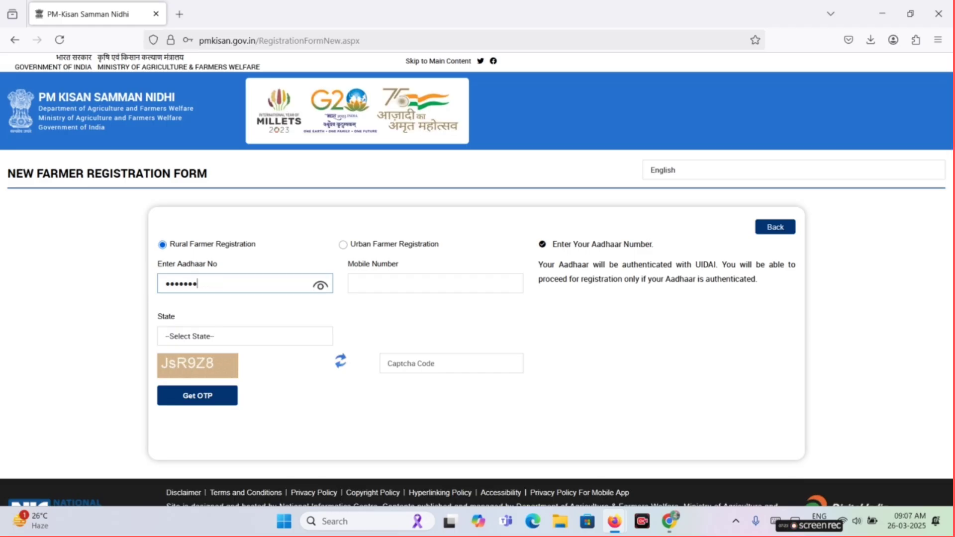
type("•••••")
left_click(451, 364)
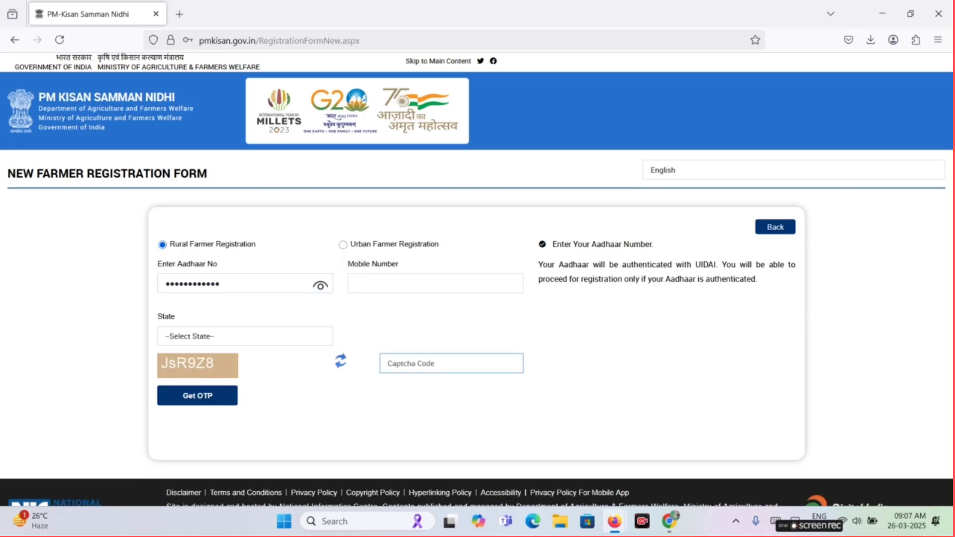
left_click(389, 282)
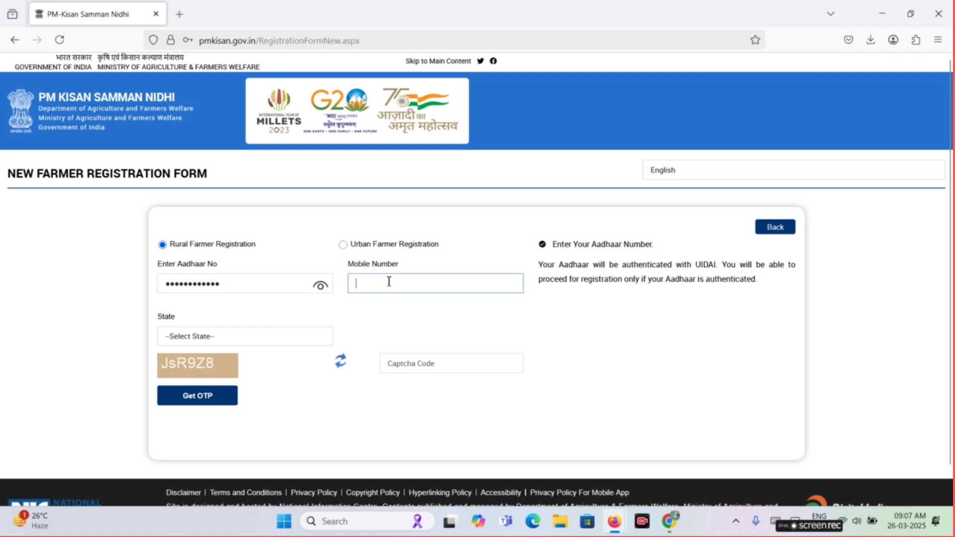
type("••••")
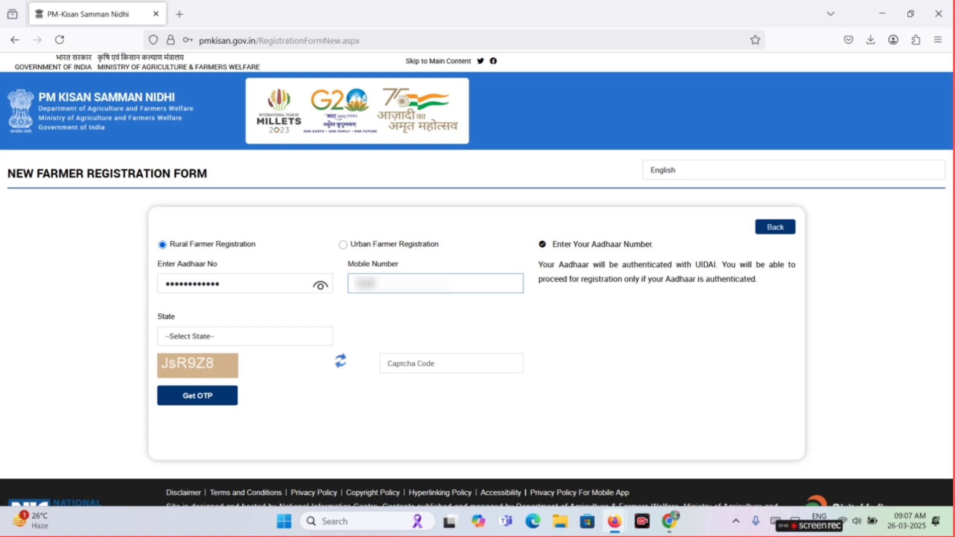
type("•••")
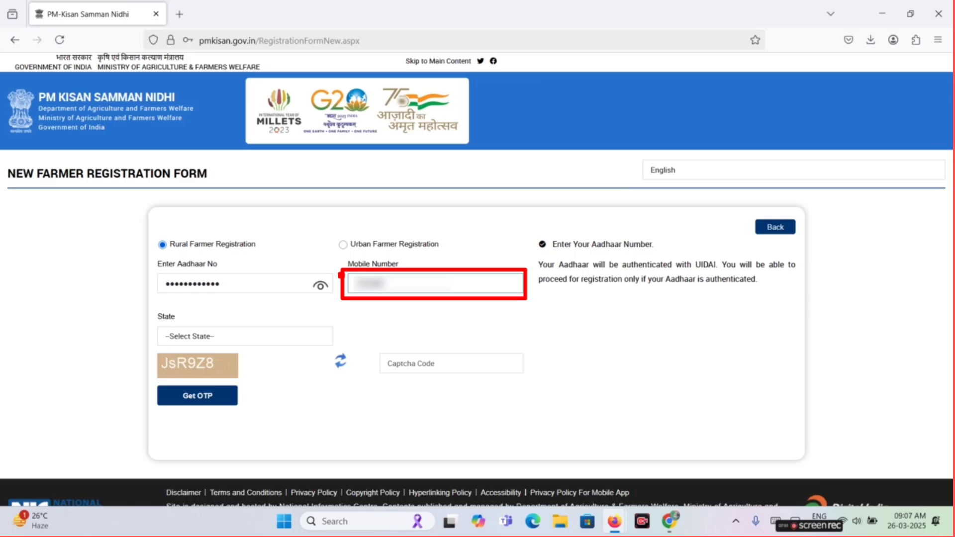
type("•••")
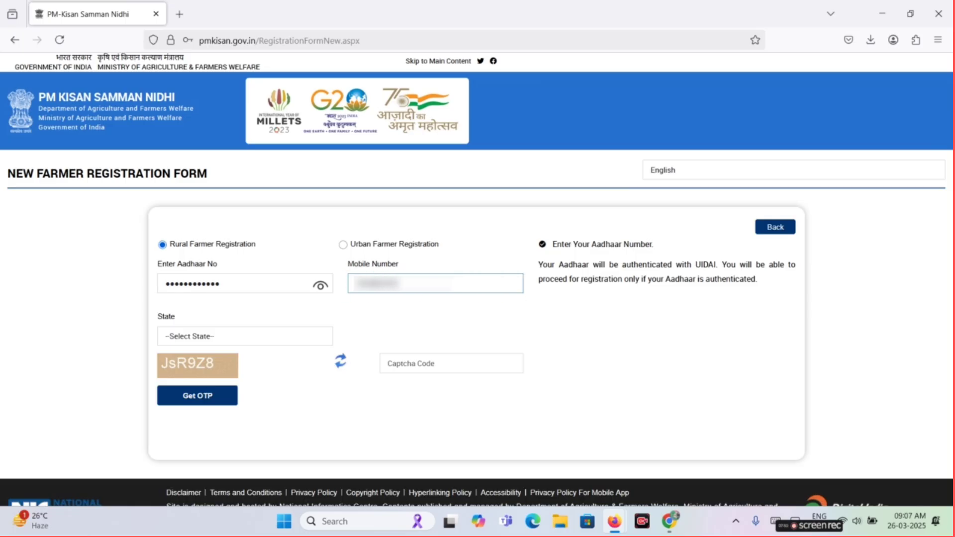
Step: Set the state to UTTAR PRADESH in the registration form
left_click(253, 337)
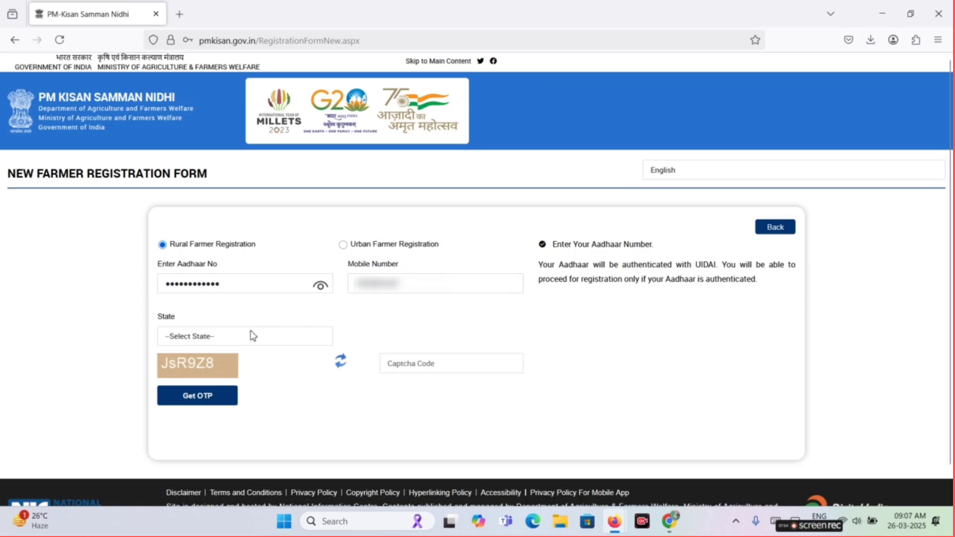
left_click(254, 336)
left_click(239, 297)
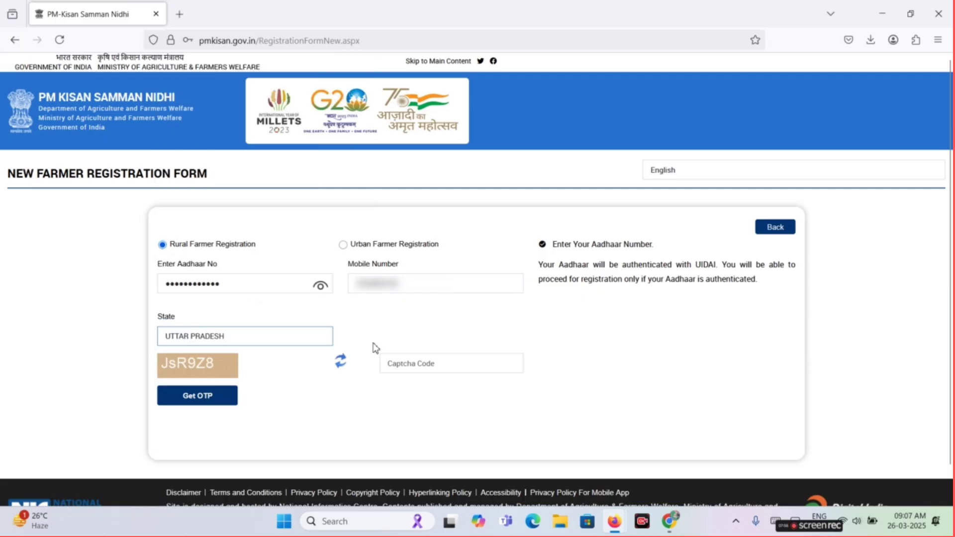
Step: Enter the displayed captcha code and request the OTP for the mobile number
left_click(405, 360)
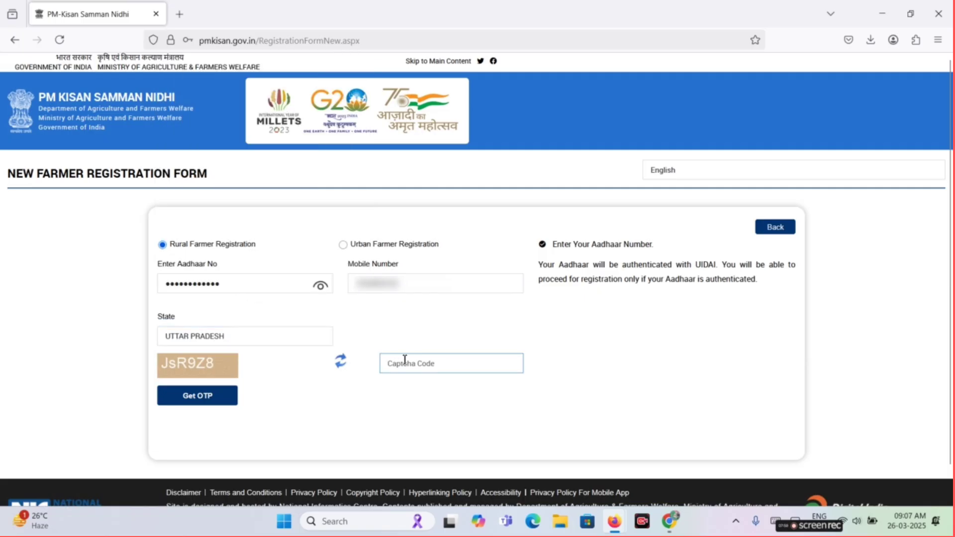
type("Js")
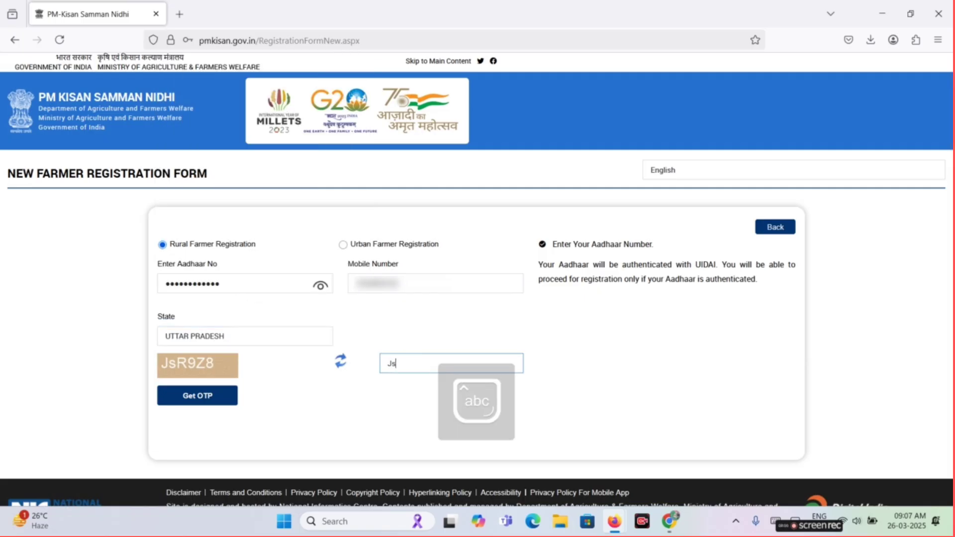
type("R9Z")
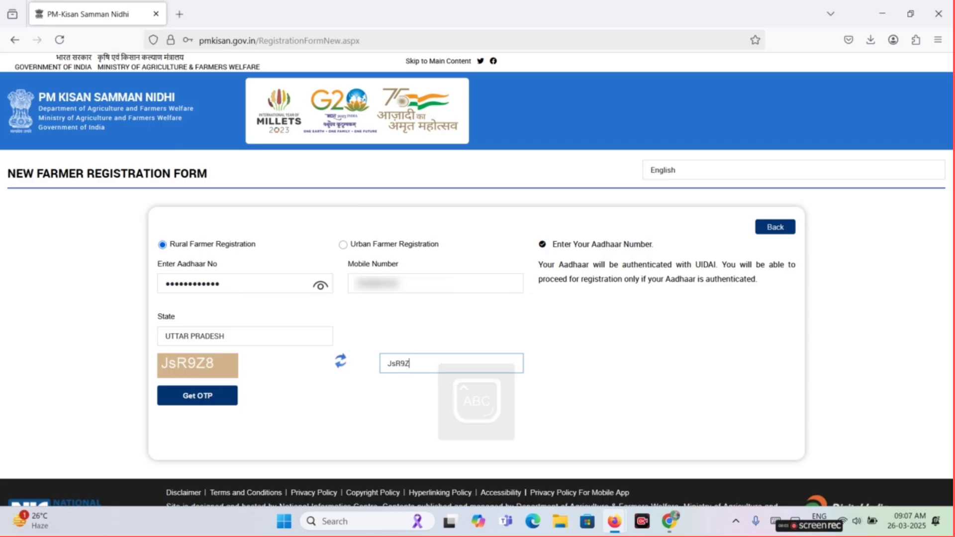
type("8")
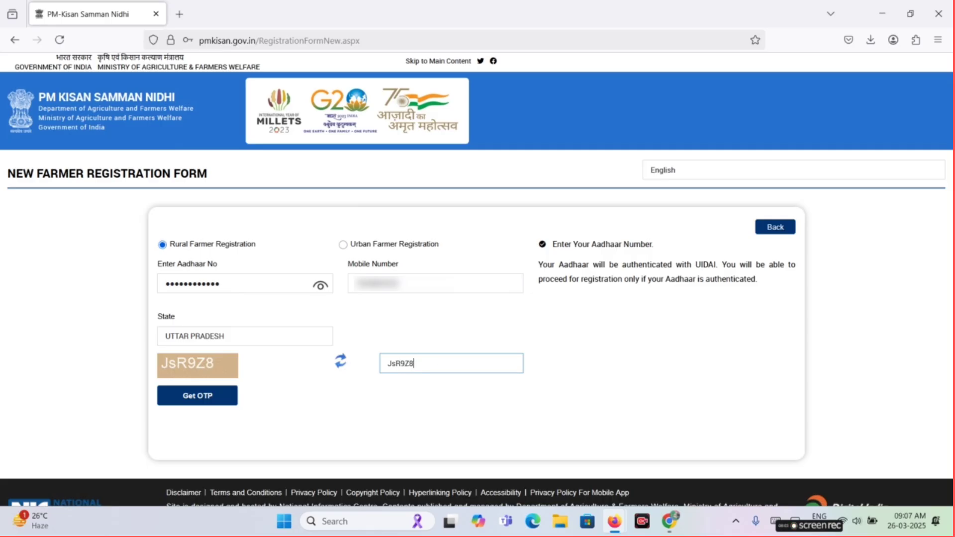
left_click(201, 401)
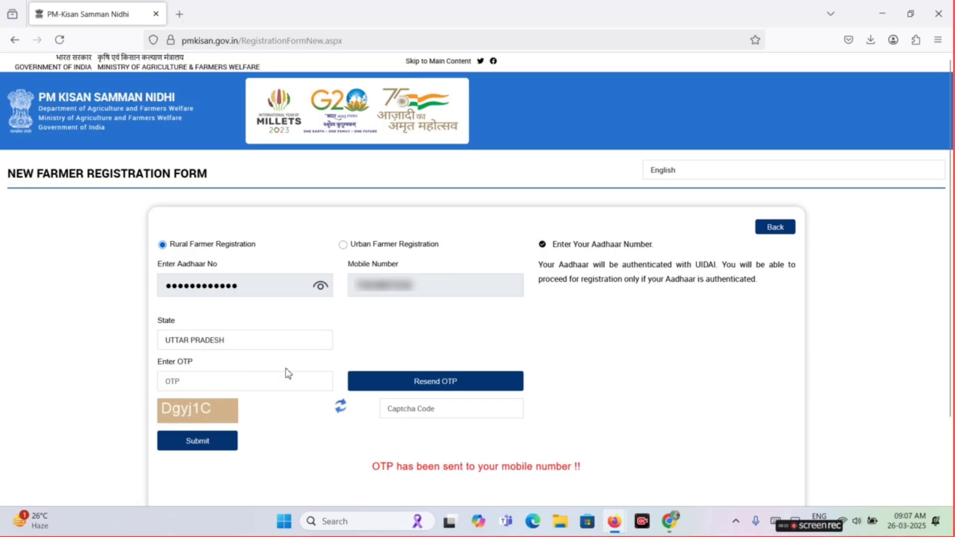
Step: Enter the OTP received on the mobile number and the new captcha code, and submit the form
left_click(273, 378)
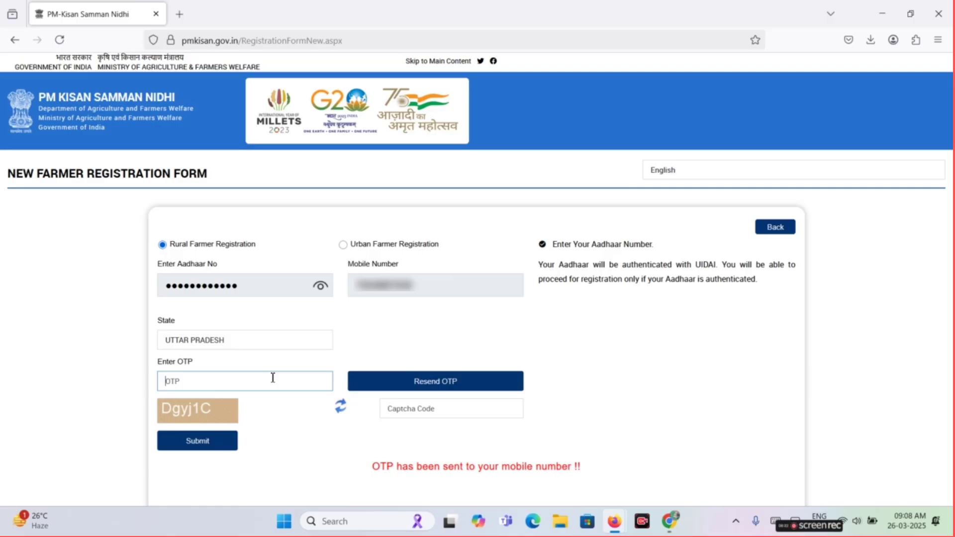
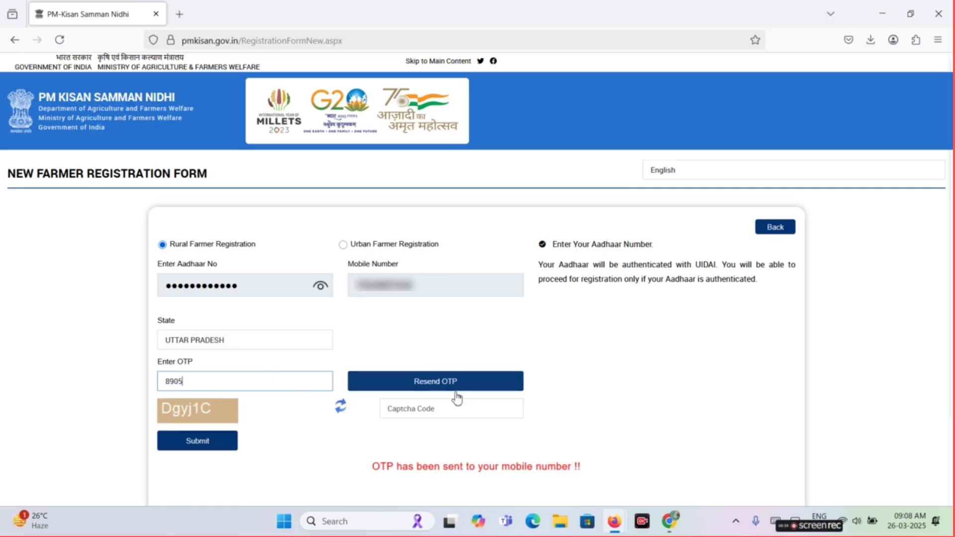
left_click(441, 408)
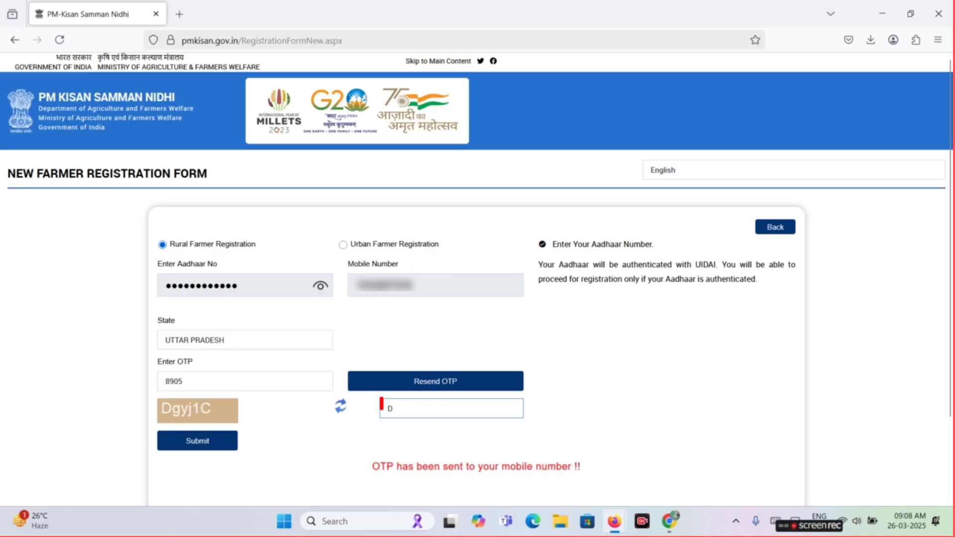
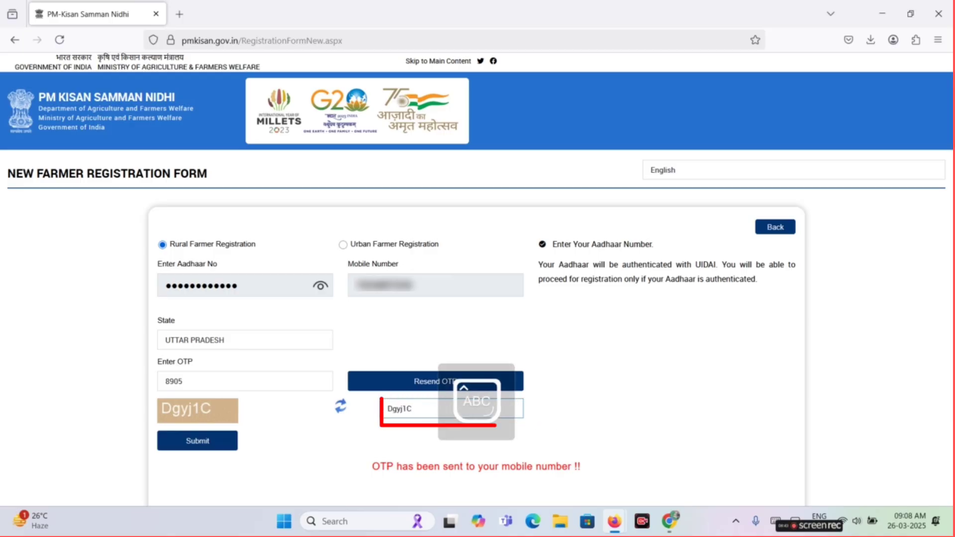
left_click(202, 445)
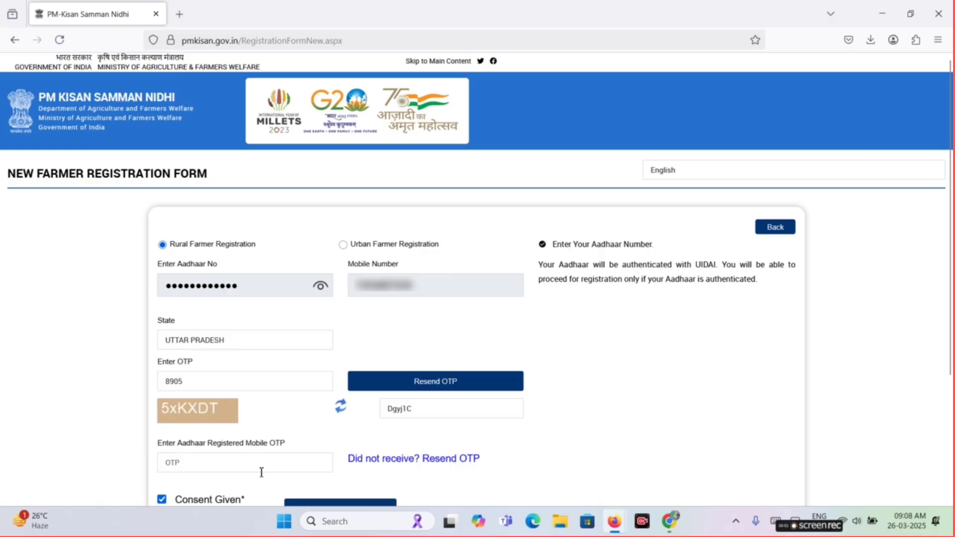
Step: Enter the OTP sent to the Aadhaar-registered mobile number
left_click(202, 468)
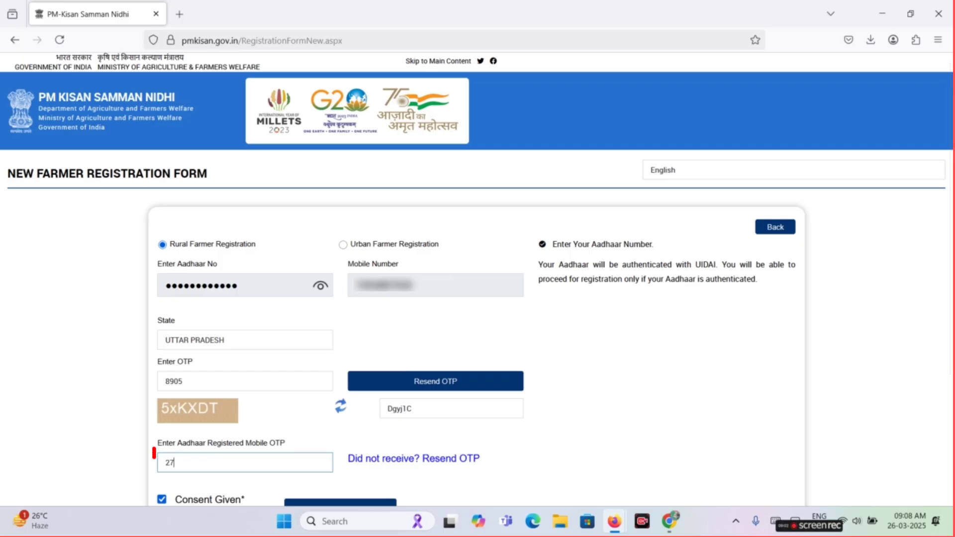
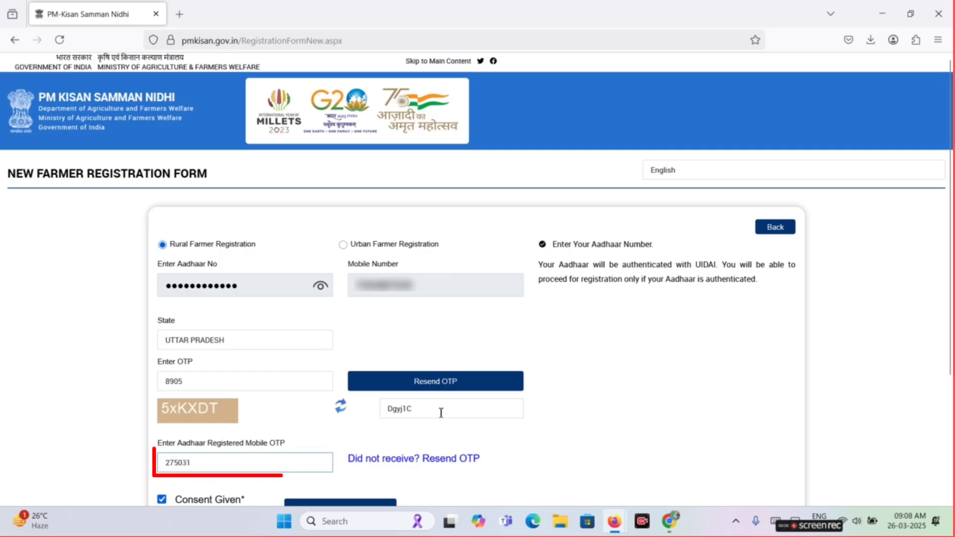
Step: Replace the old captcha entry with the newly displayed code and verify the Aadhaar OTP
left_click_drag(441, 410, 374, 411)
key("BackSpace")
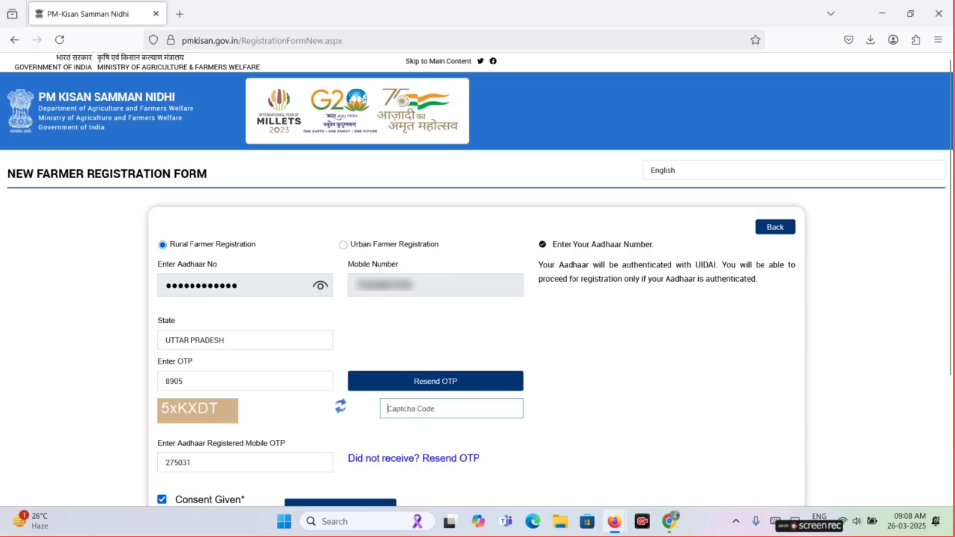
type("5")
key("Caps_Lock")
type("x")
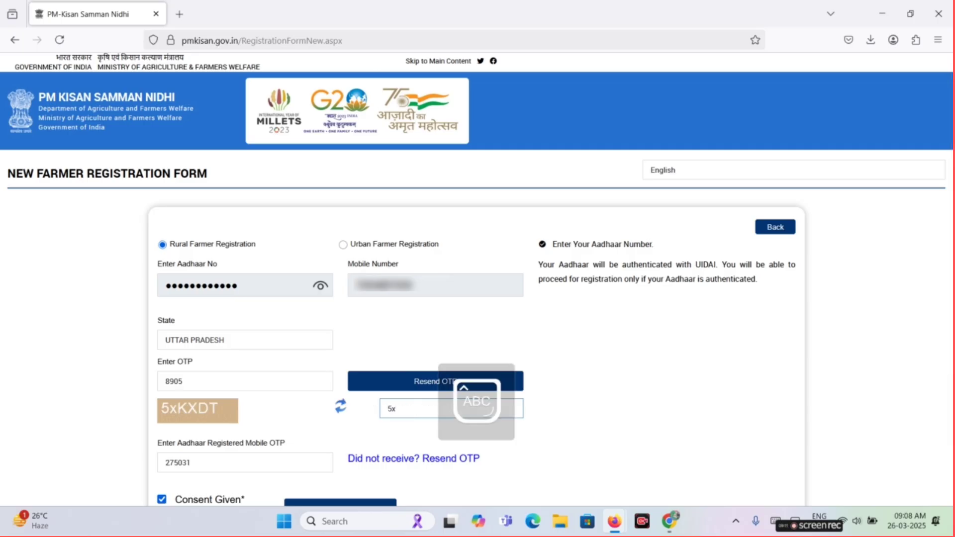
type("KXDT")
left_click(569, 420)
scroll(446, 480, "down", 1)
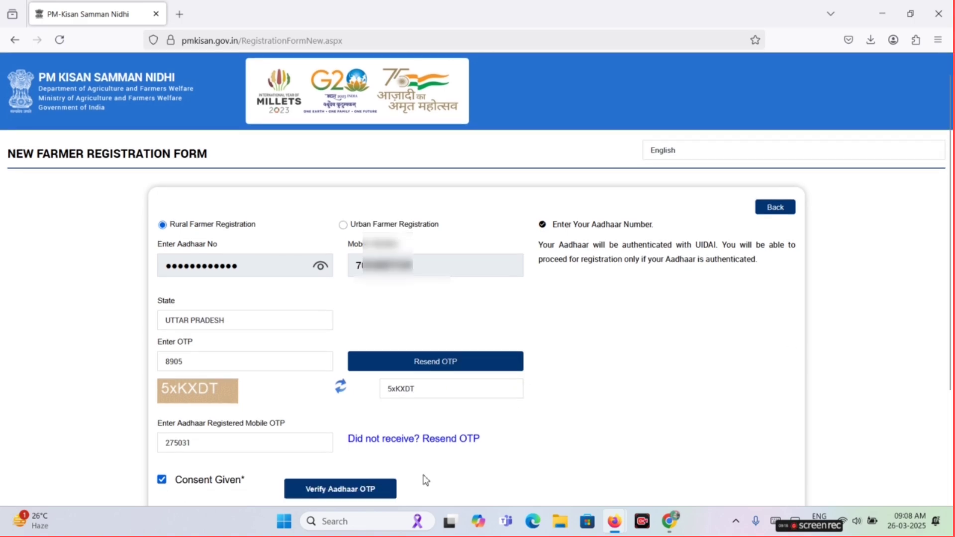
left_click(332, 492)
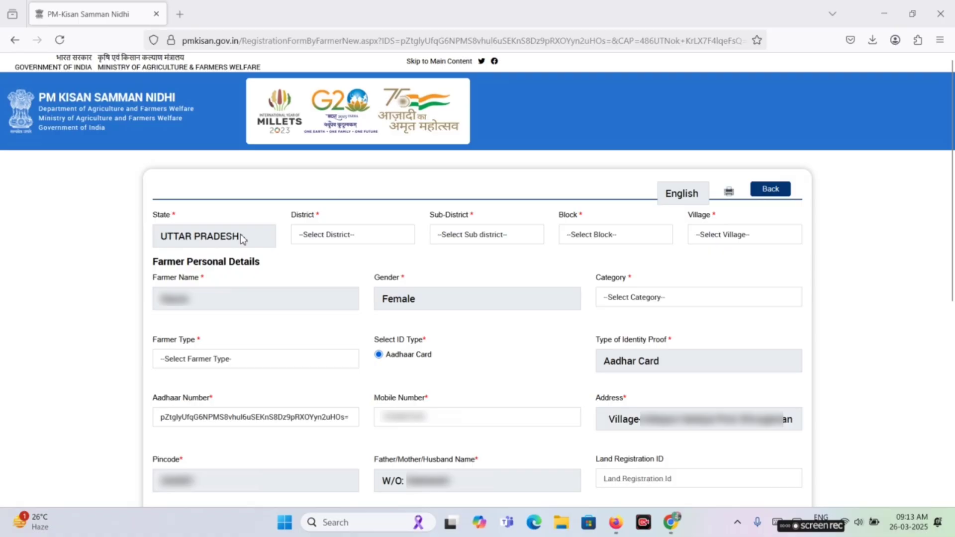
Step: Set the district to SHAHJAHANPUR and the sub-district to Shahjahanpur, and look through the available blocks
left_click(319, 234)
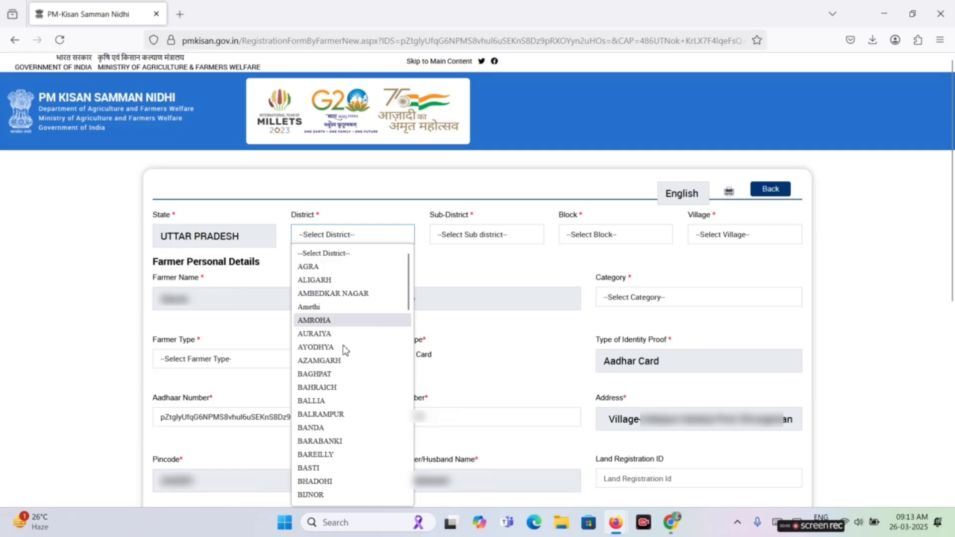
scroll(378, 398, "down", 10)
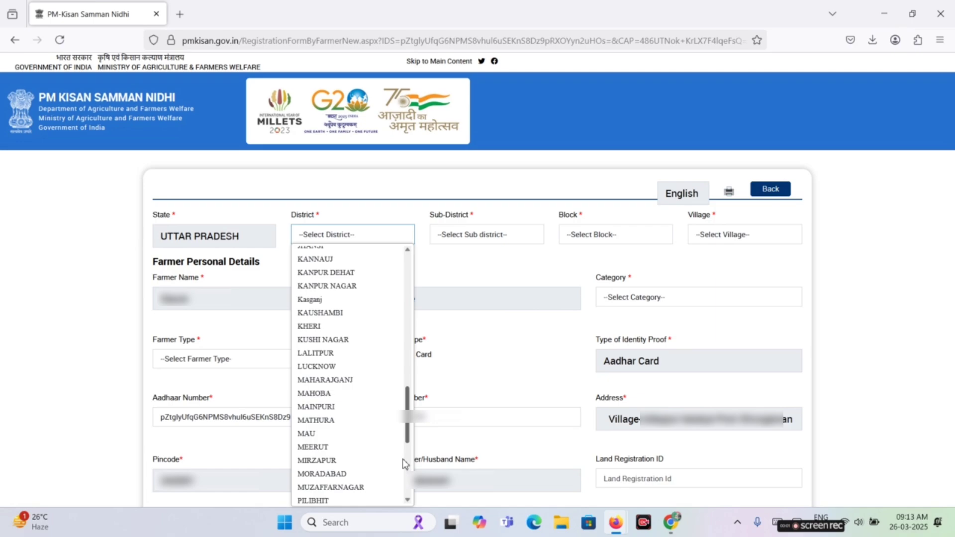
scroll(402, 459, "down", 5)
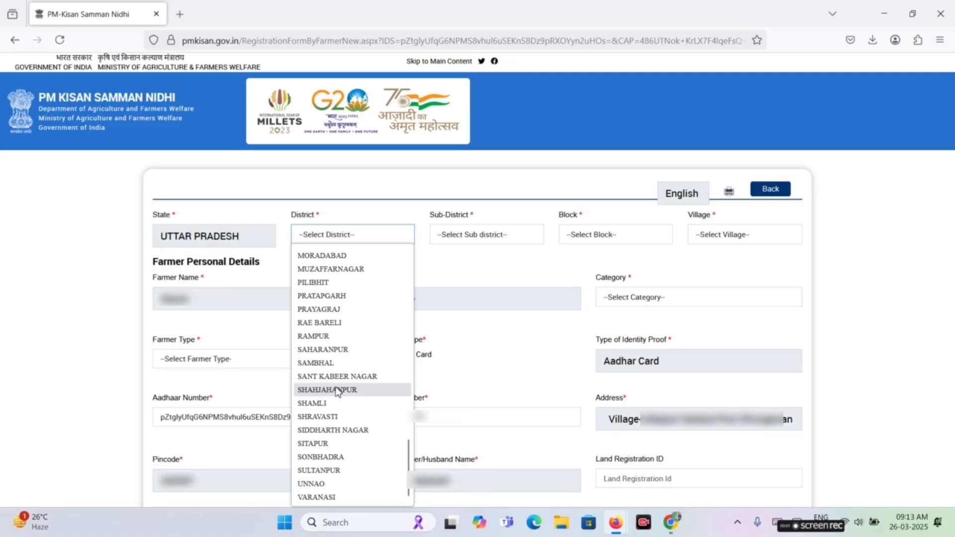
left_click(338, 391)
left_click(468, 239)
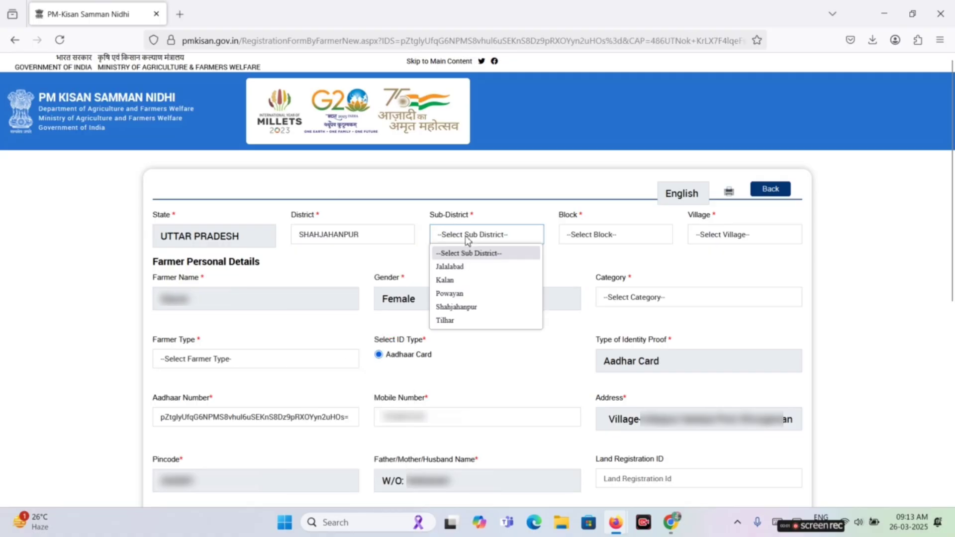
left_click(458, 307)
left_click(597, 234)
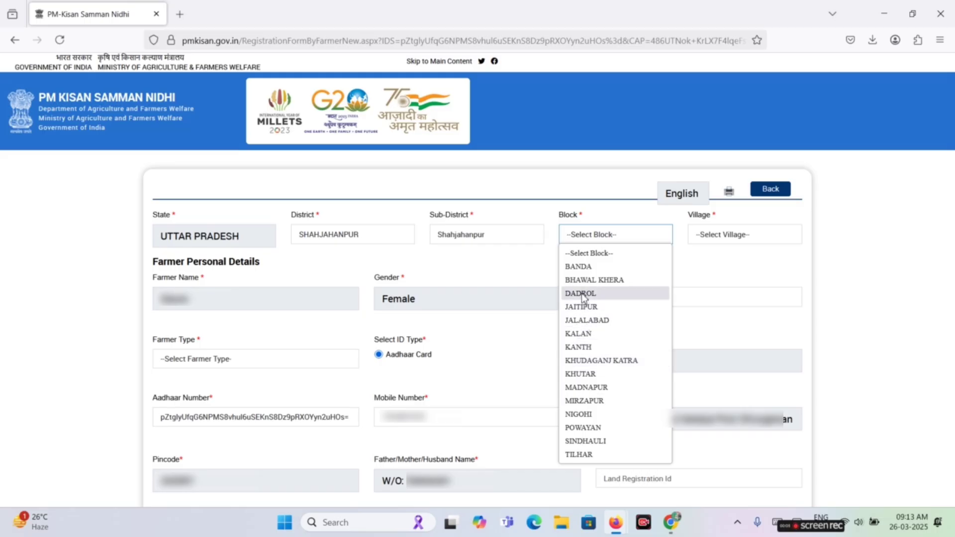
left_click(543, 269)
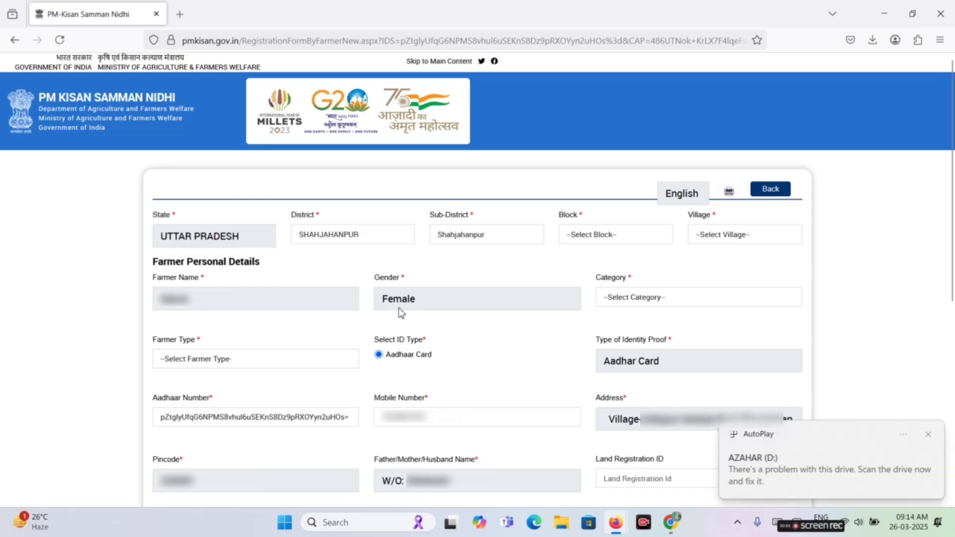
Step: Set the farmer's category to SC and the farmer type to Small (1-2Ha)
left_click(624, 298)
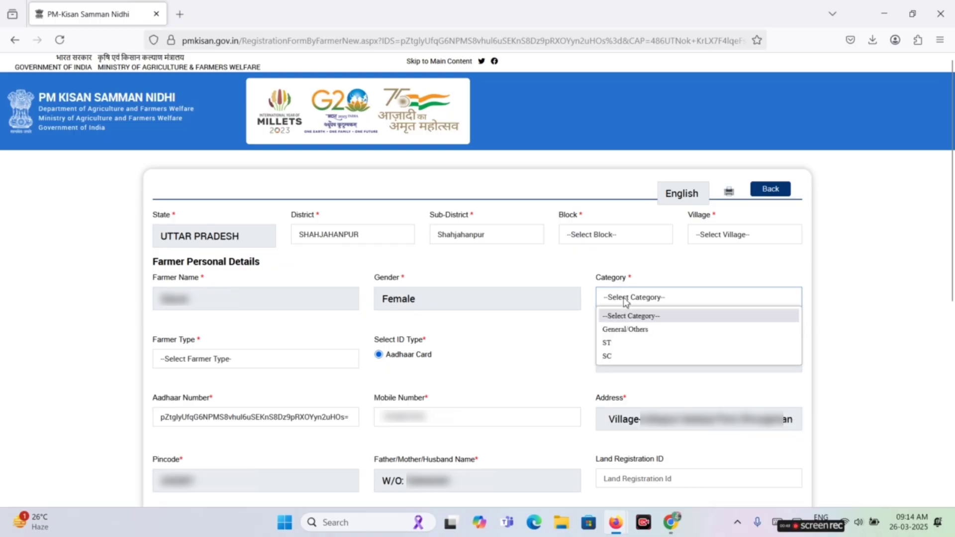
left_click(617, 356)
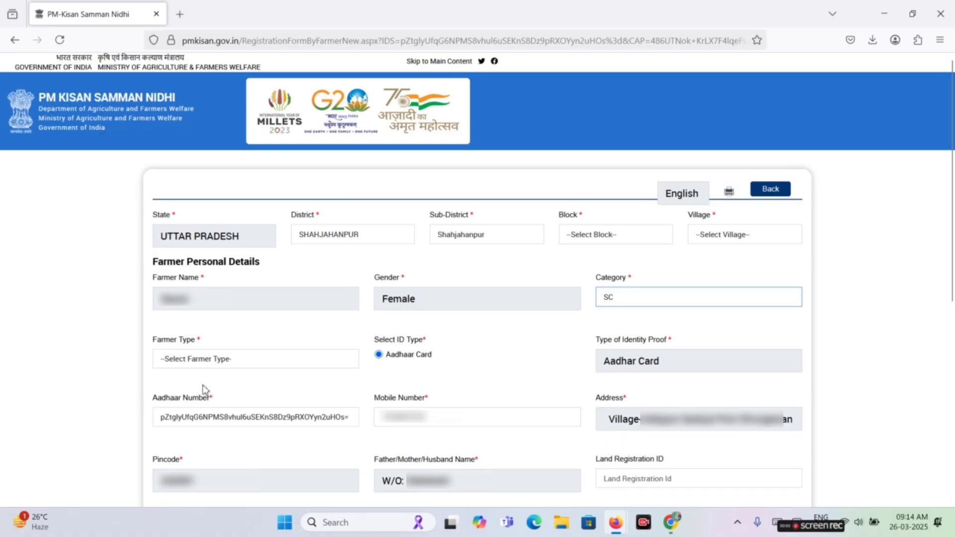
left_click(197, 359)
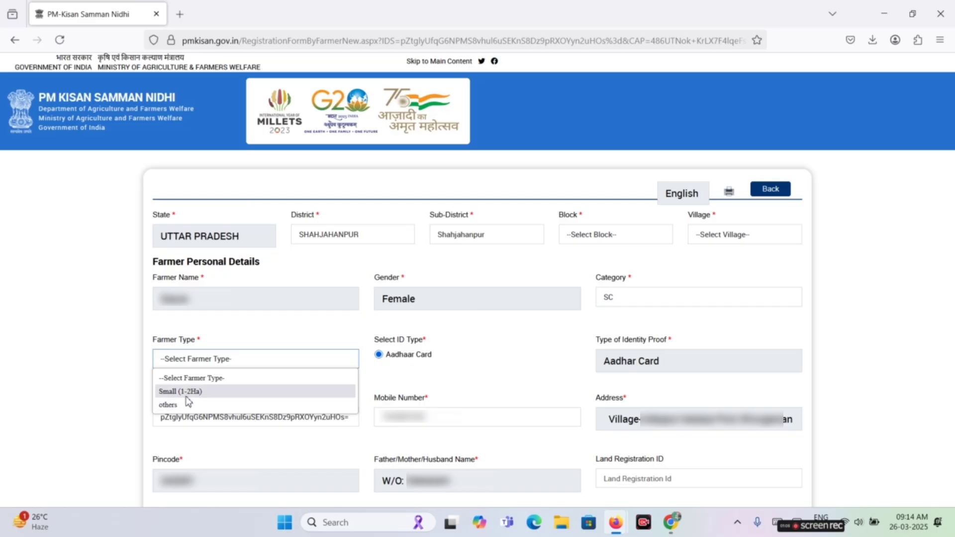
left_click(194, 391)
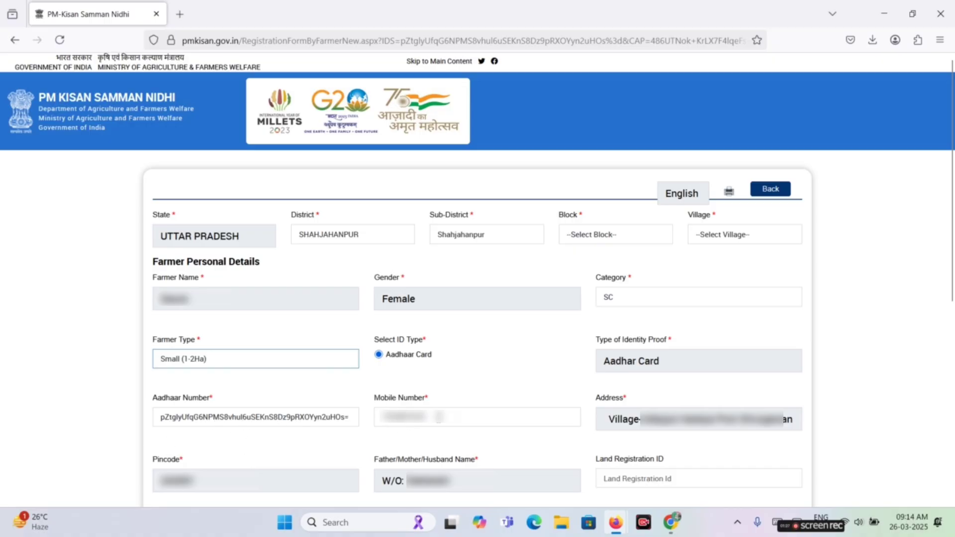
left_click(439, 417)
left_click(454, 393)
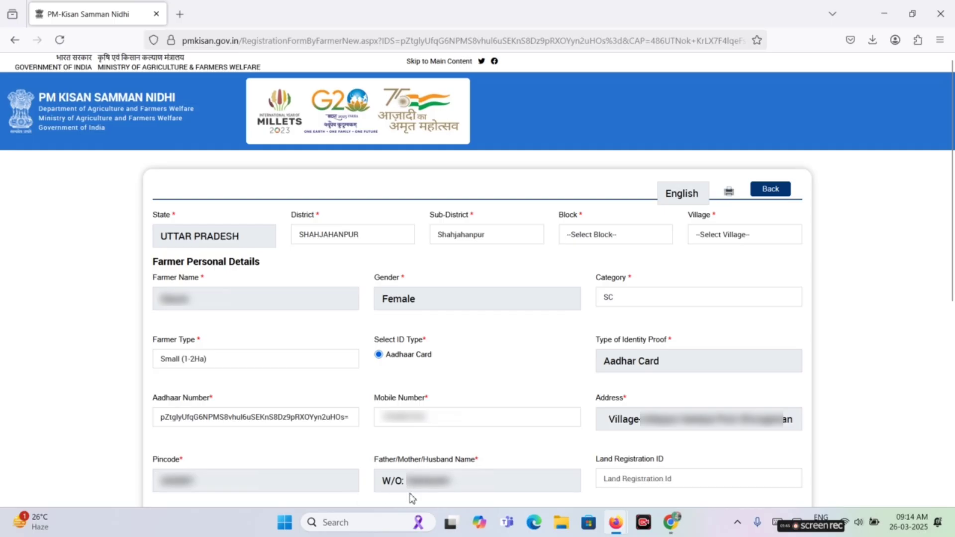
Step: Open the UP Bhulekh land records site in a new browser tab to look up the Land Registration ID
left_click(629, 478)
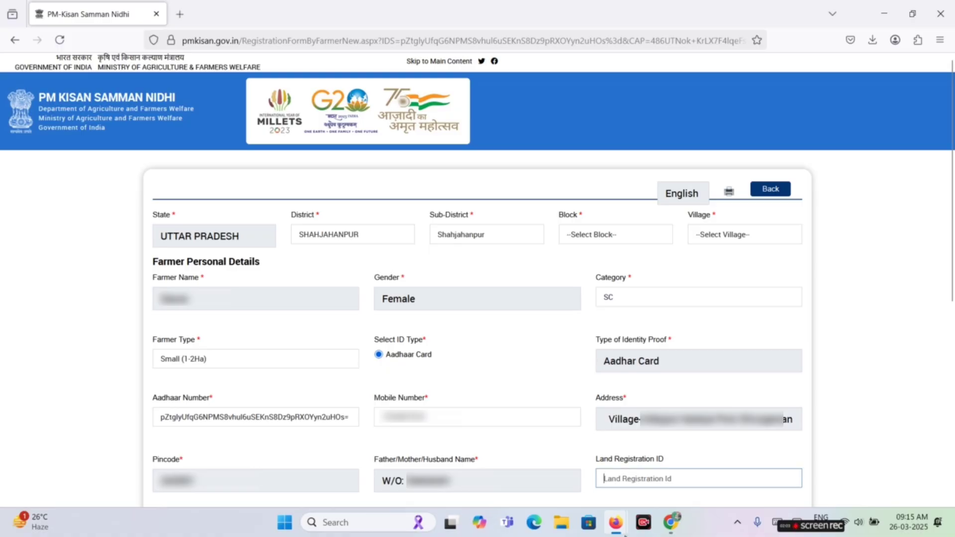
left_click(181, 15)
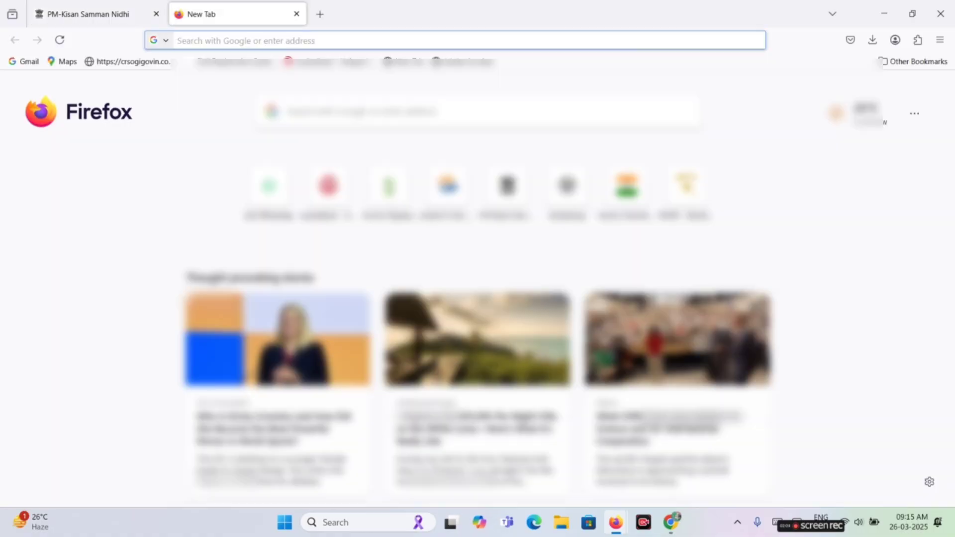
type("UPBhulekh.gov.in/")
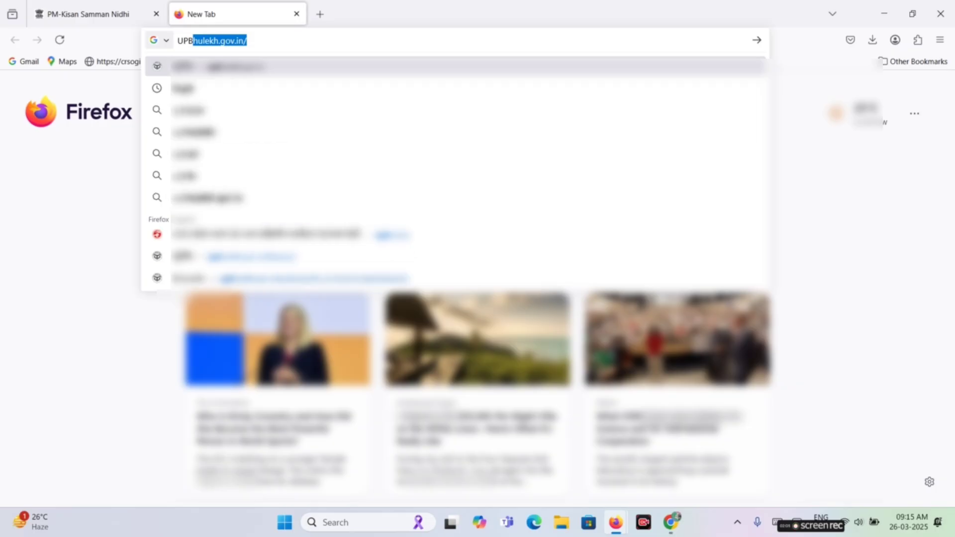
key("Return")
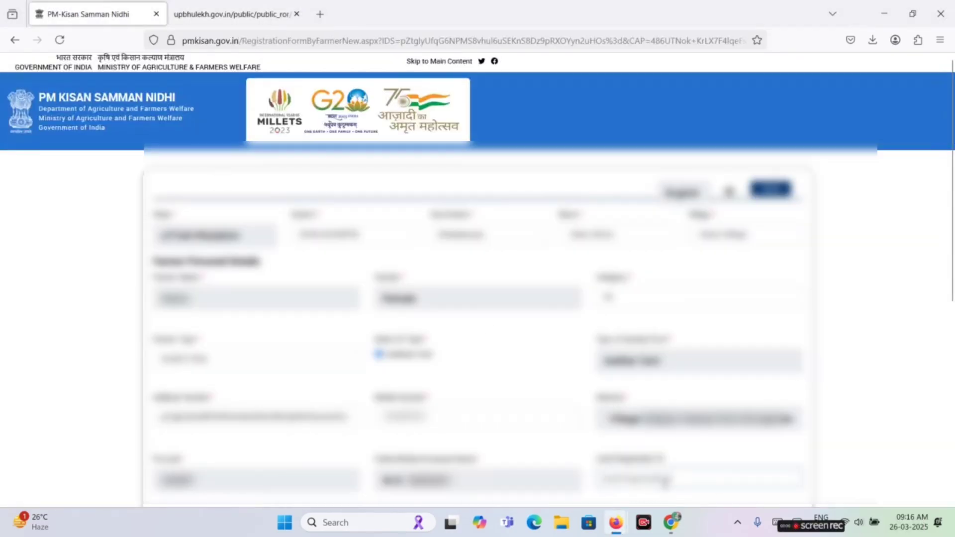
Step: Consult the khatauni extract on UP Bhulekh and fill in the Land Registration ID on the PM-Kisan form
left_click(234, 6)
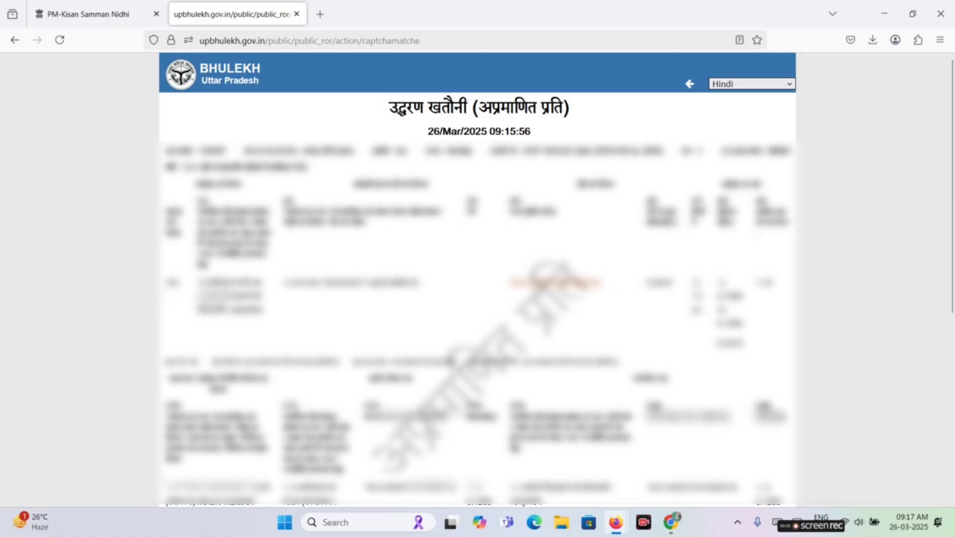
left_click(66, 6)
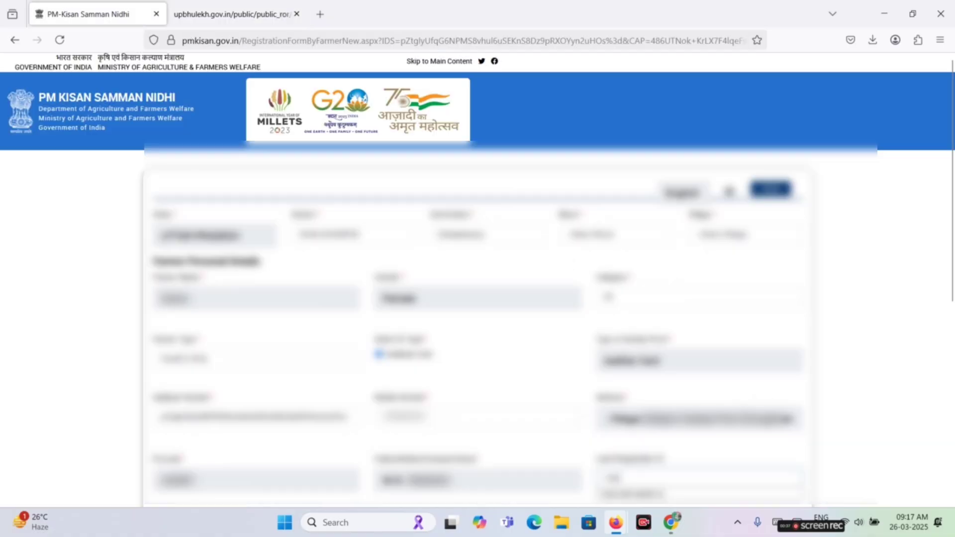
left_click(256, 10)
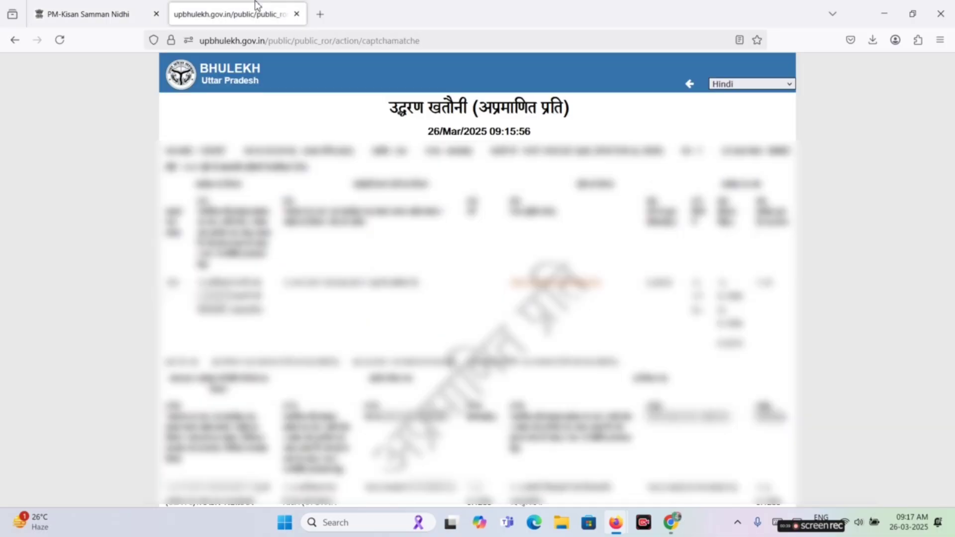
left_click(110, 6)
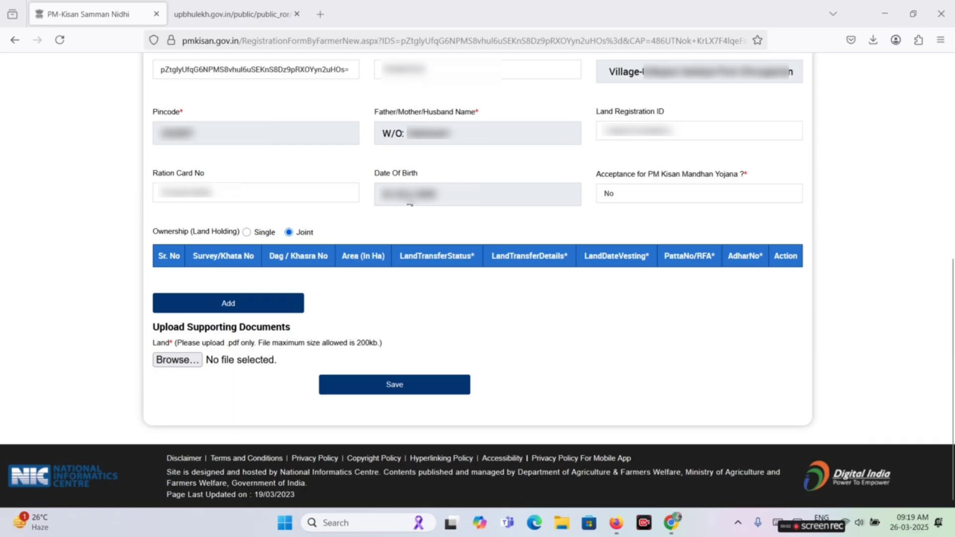
Step: Keep the PM Kisan Mandhan Yojana acceptance at No and open a new land detail entry for Joint ownership
left_click(652, 194)
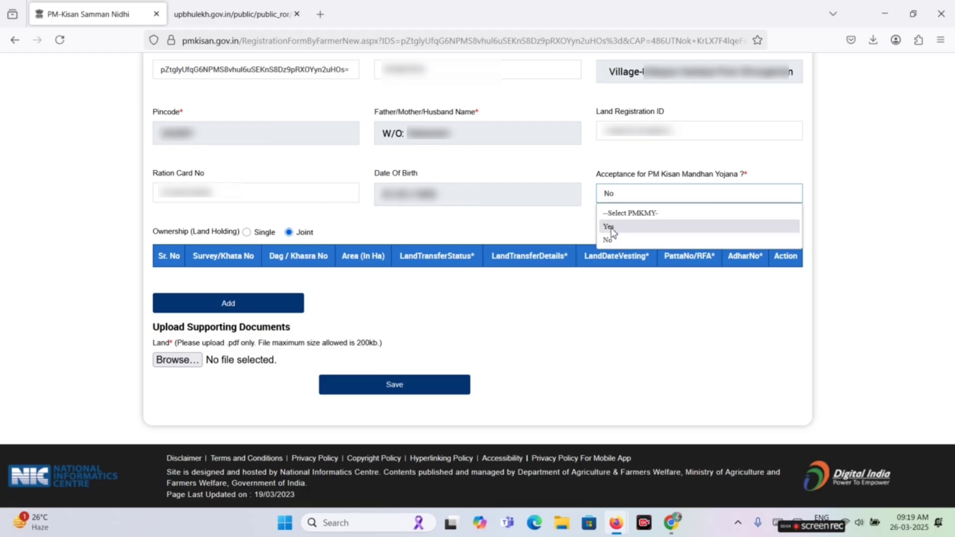
left_click(538, 239)
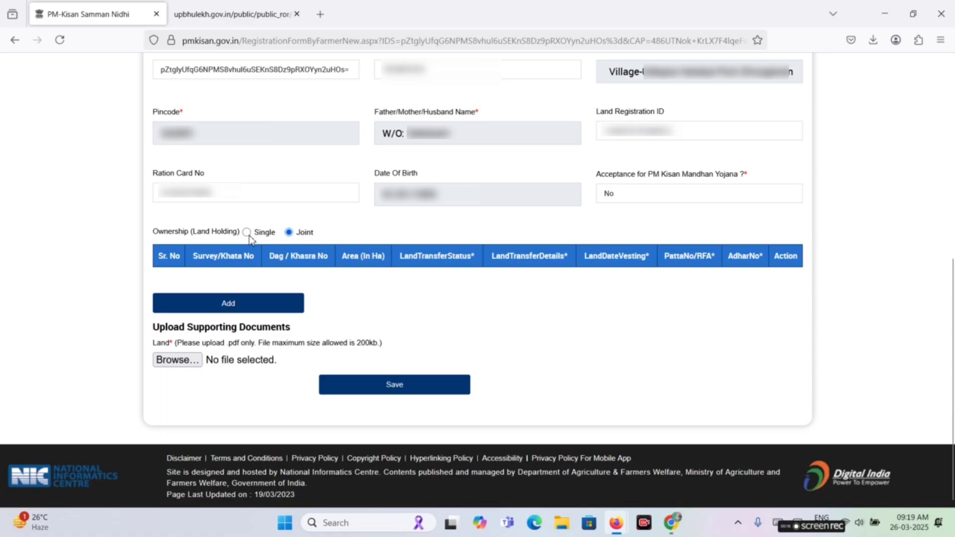
left_click(289, 233)
left_click(231, 304)
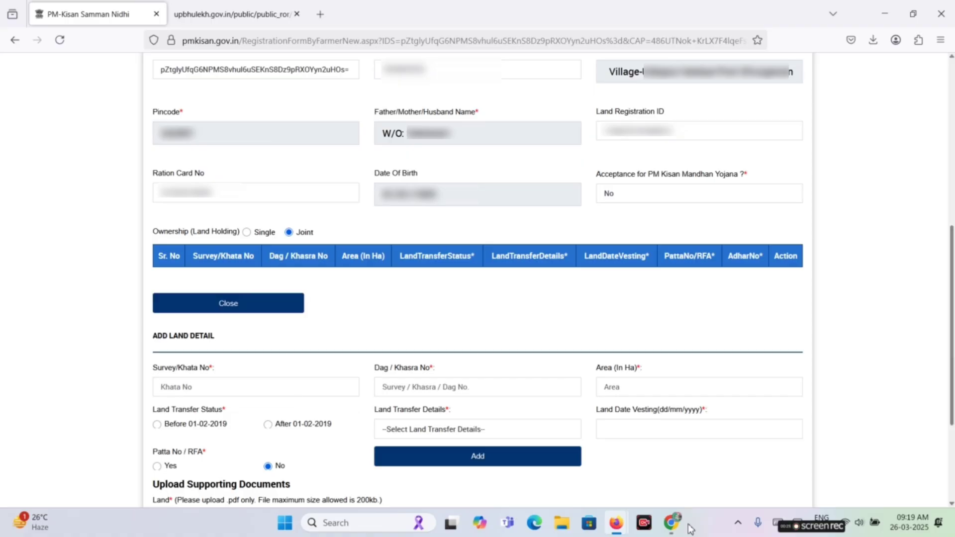
mouse_move(798, 533)
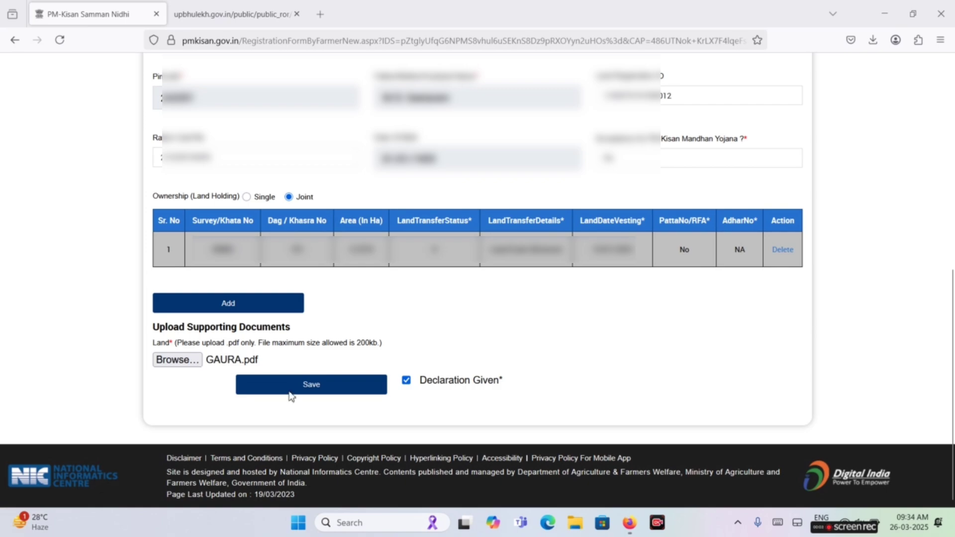
Step: Save the registration form, completing its missing block and village selections for submission
left_click(310, 394)
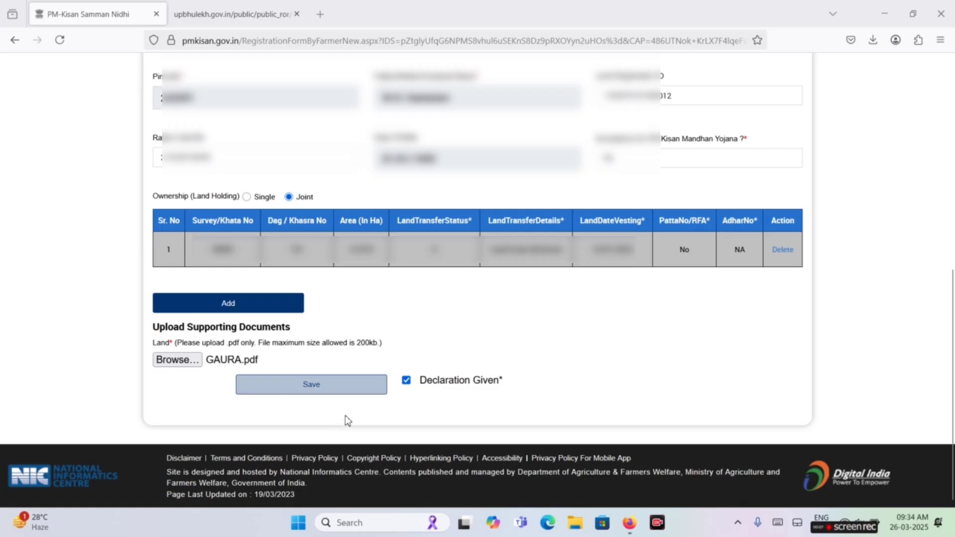
left_click(313, 386)
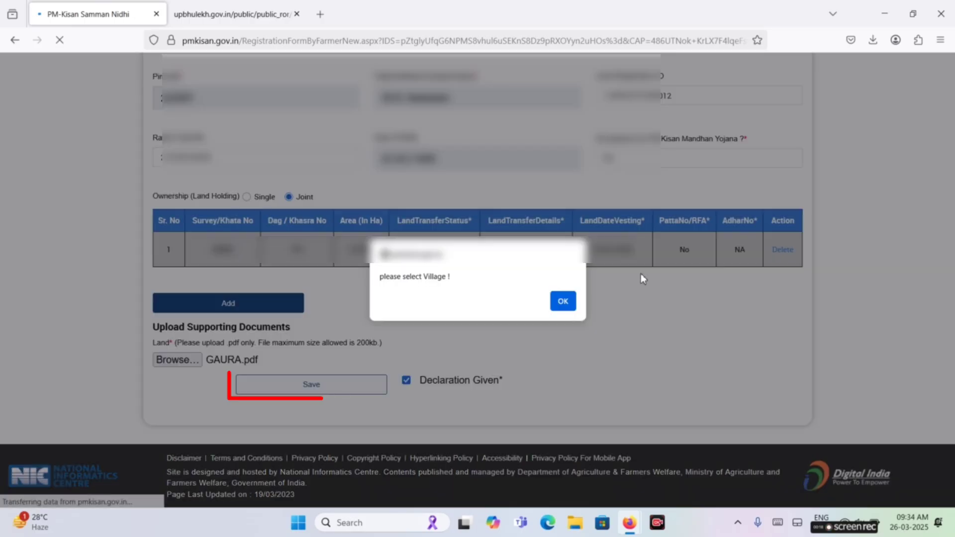
left_click(563, 302)
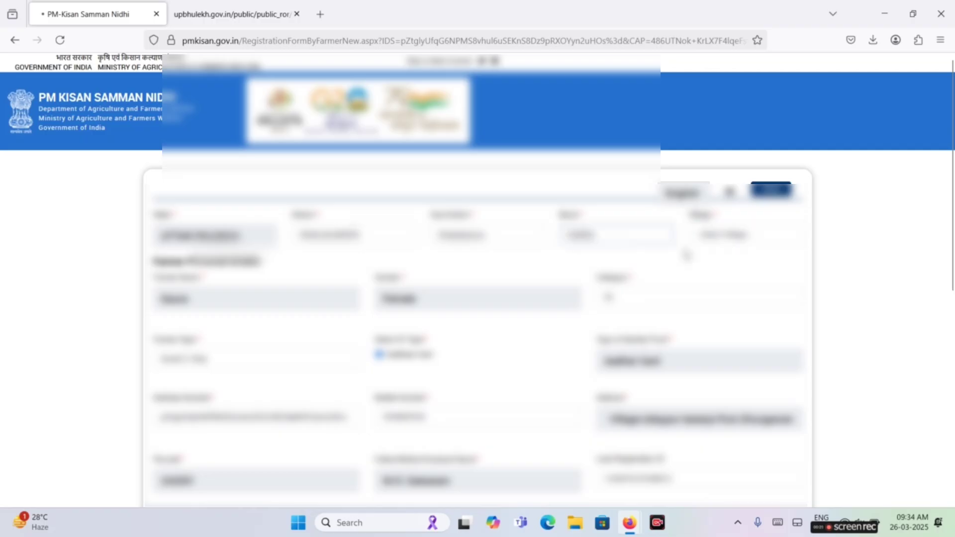
left_click(332, 388)
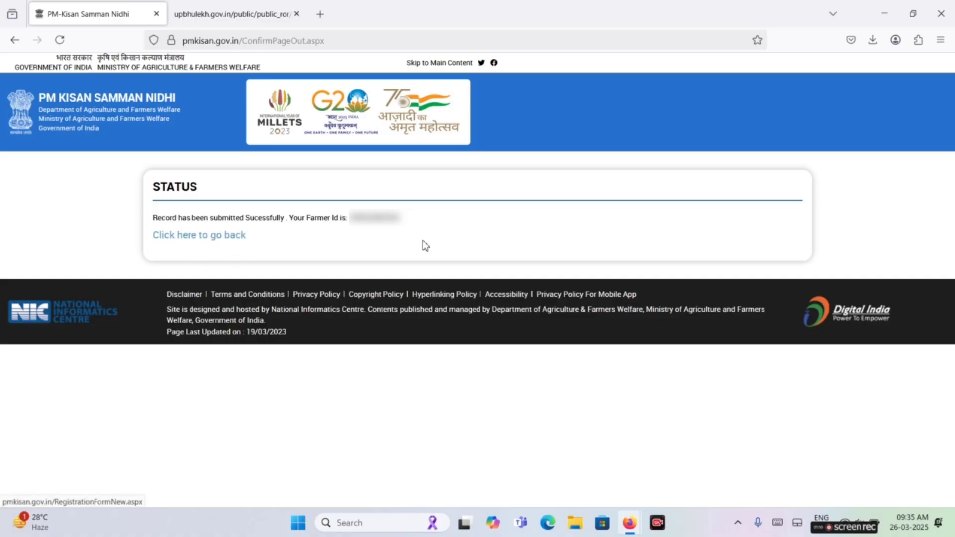
Step: Select the farmer ID on the status page, and go back to the PM-Kisan home page
double_click(392, 218)
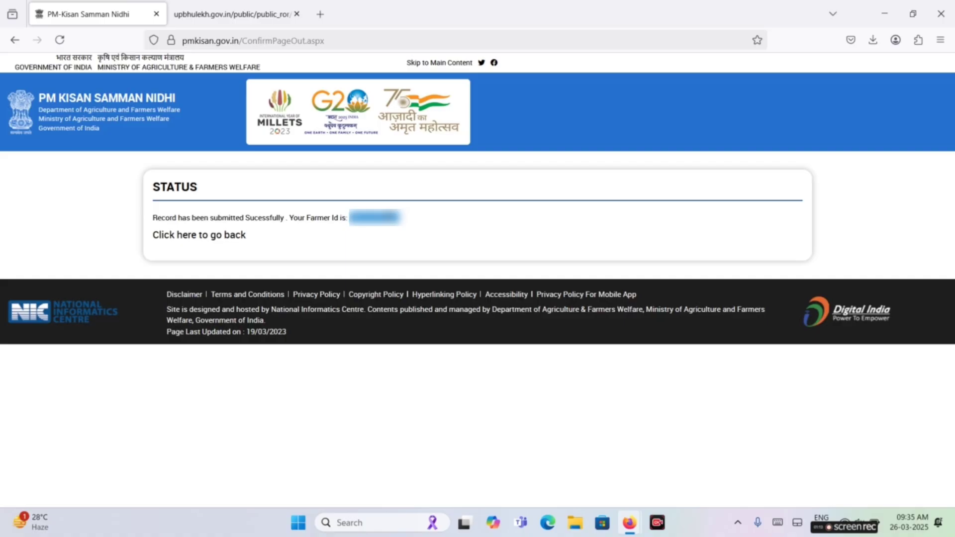
left_click(210, 237)
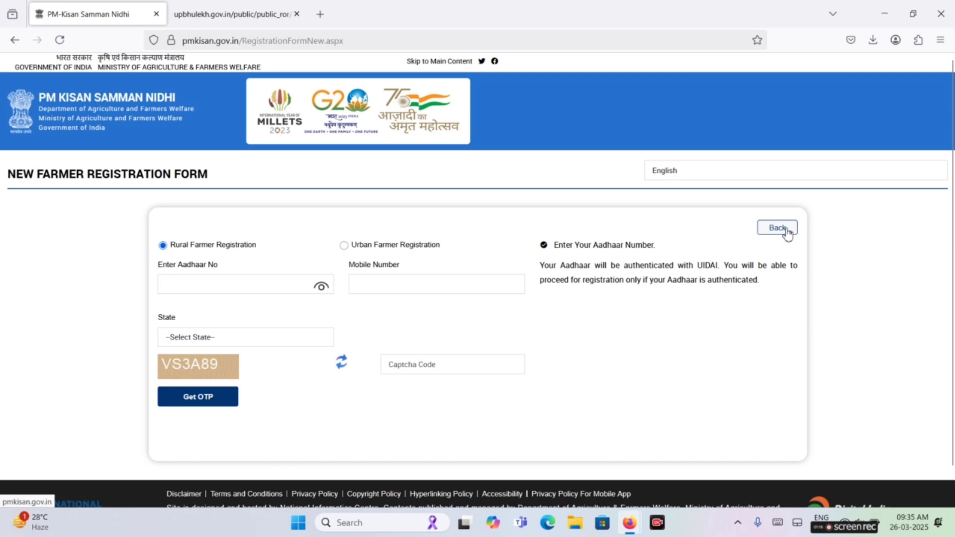
left_click(787, 230)
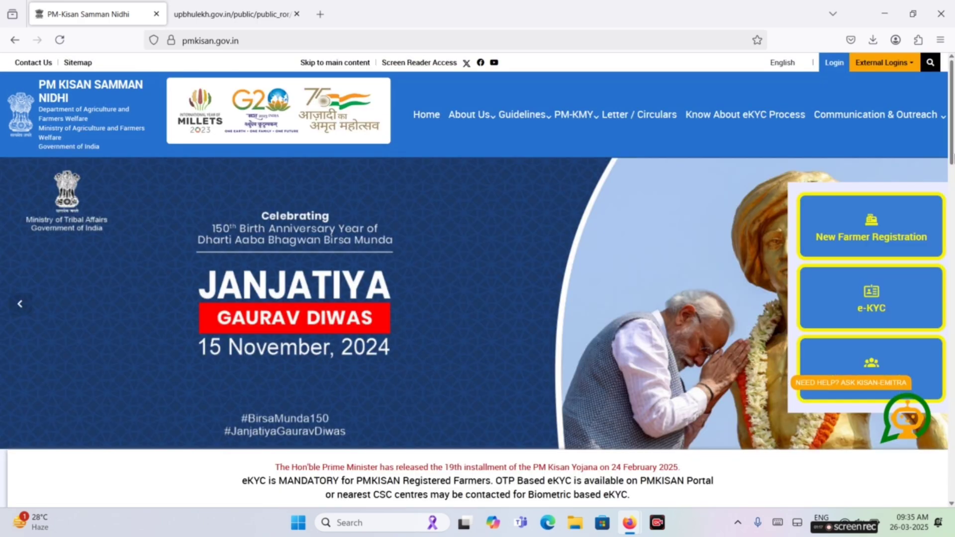
Step: Open the Status of Self Registered Farmer/CSC Farmers page from the Farmers Corner
left_click_drag(954, 157, 953, 269)
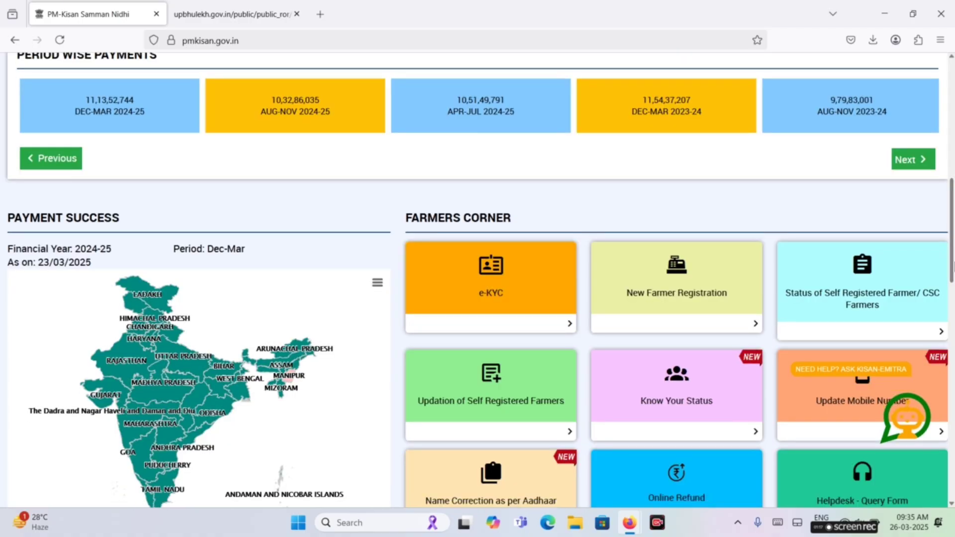
left_click(648, 395)
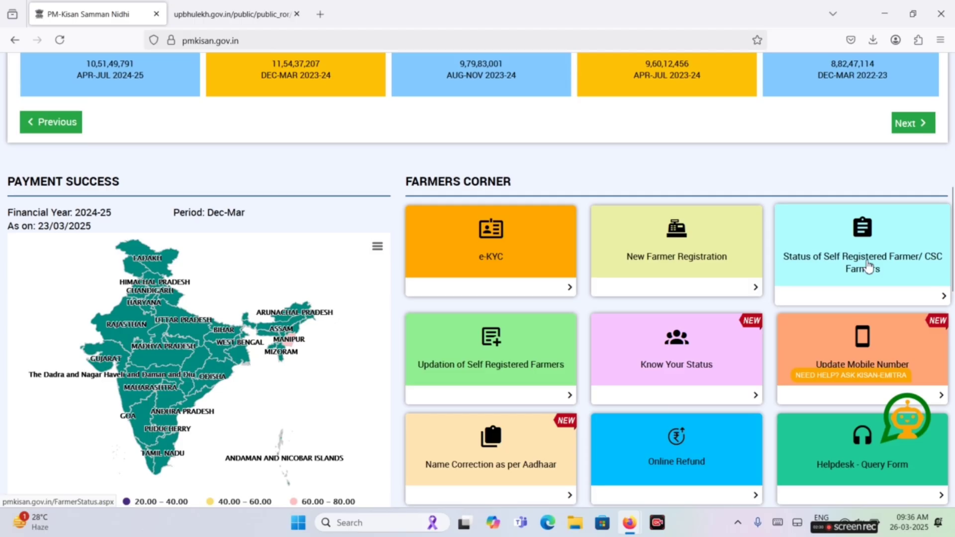
left_click(869, 266)
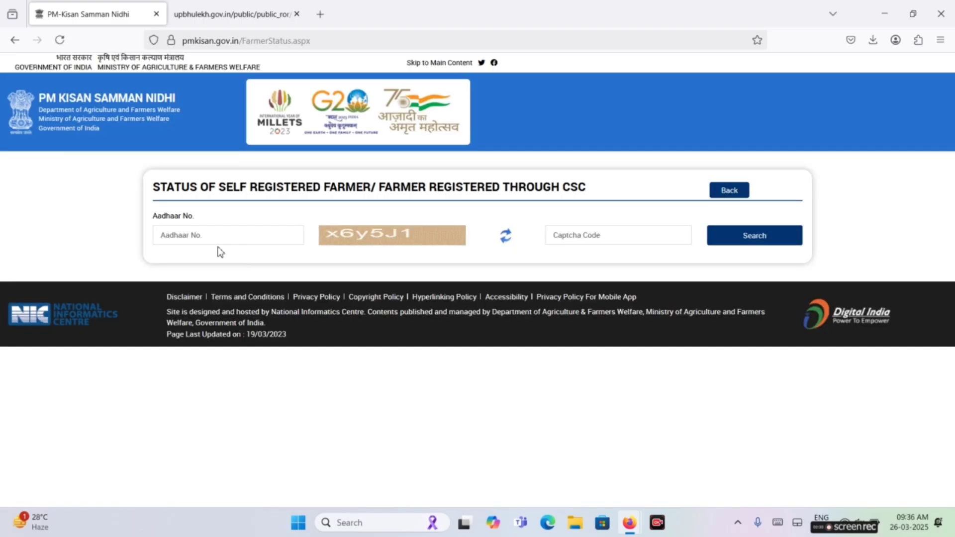
Step: Look up the farmer's application status by entering the Aadhaar number and the displayed captcha code, and run the search
left_click(198, 231)
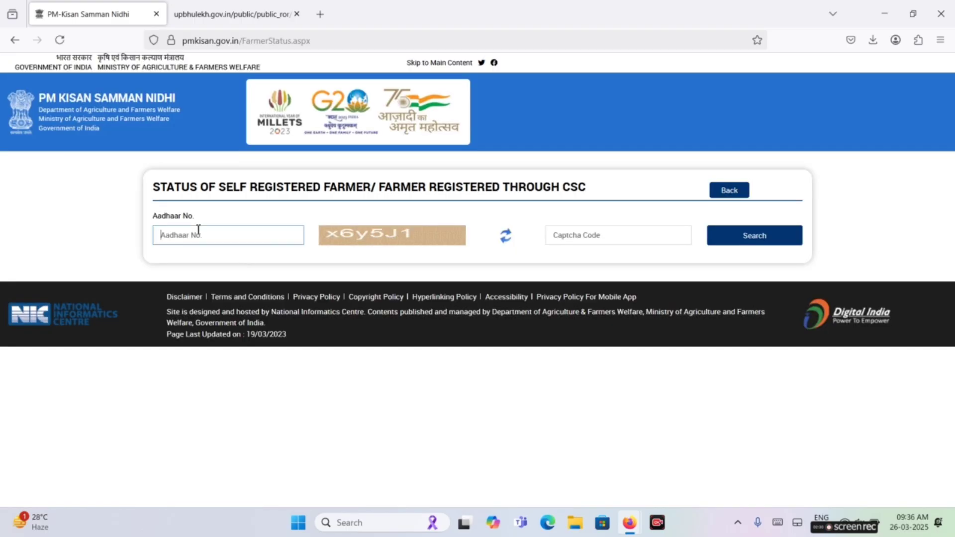
left_click(655, 241)
key("Caps_Lock")
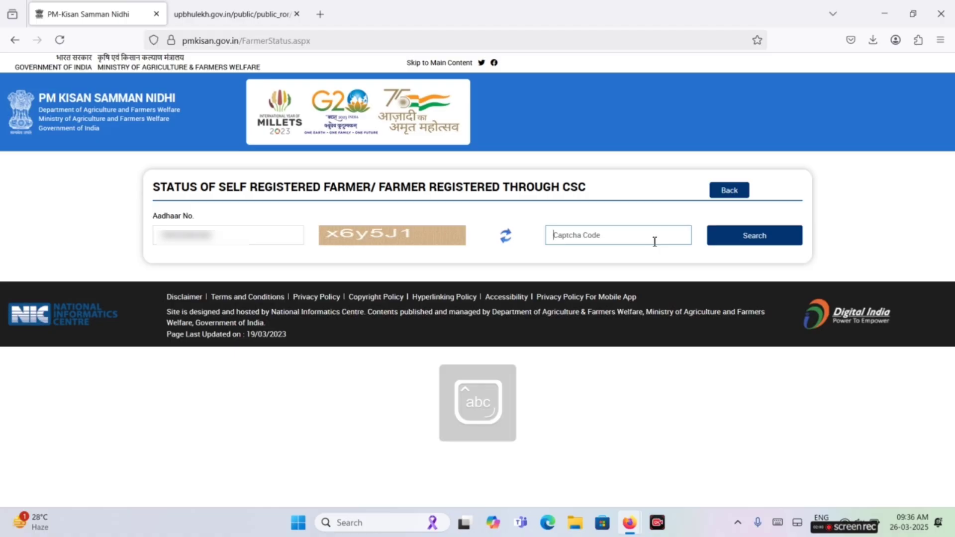
type("x6y5")
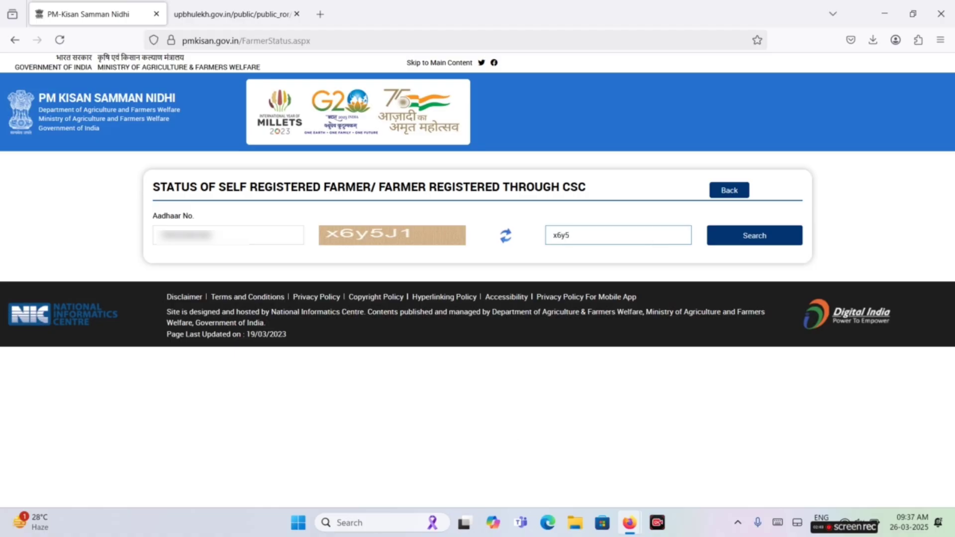
key("Caps_Lock")
type("J1")
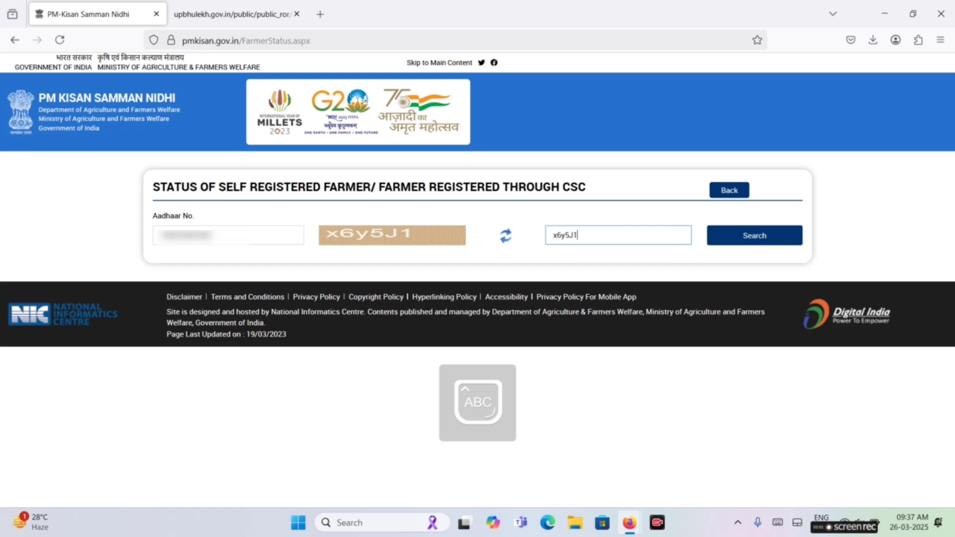
left_click(759, 241)
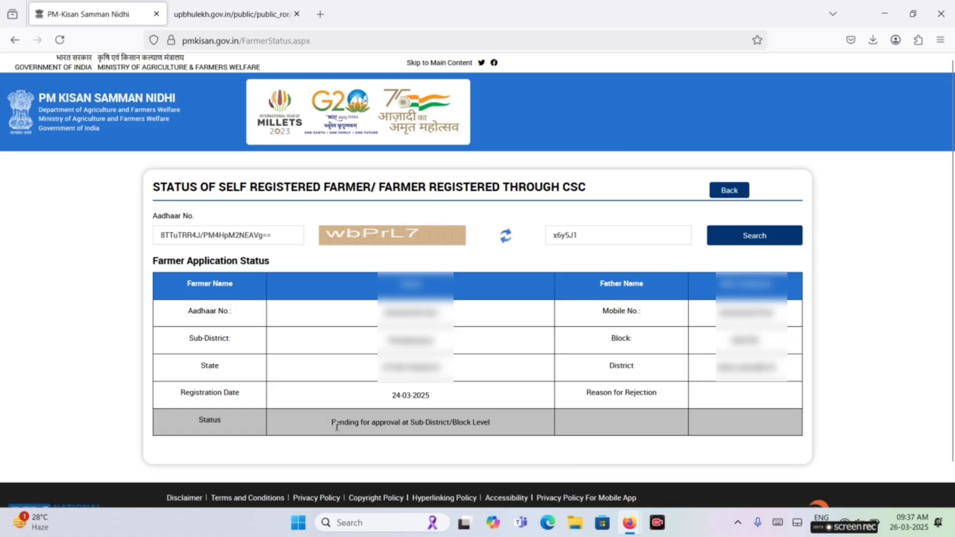
Step: Highlight the approval text in the Status row of the Farmer Application Status table to read it, and clear the selection
left_click_drag(356, 423, 529, 434)
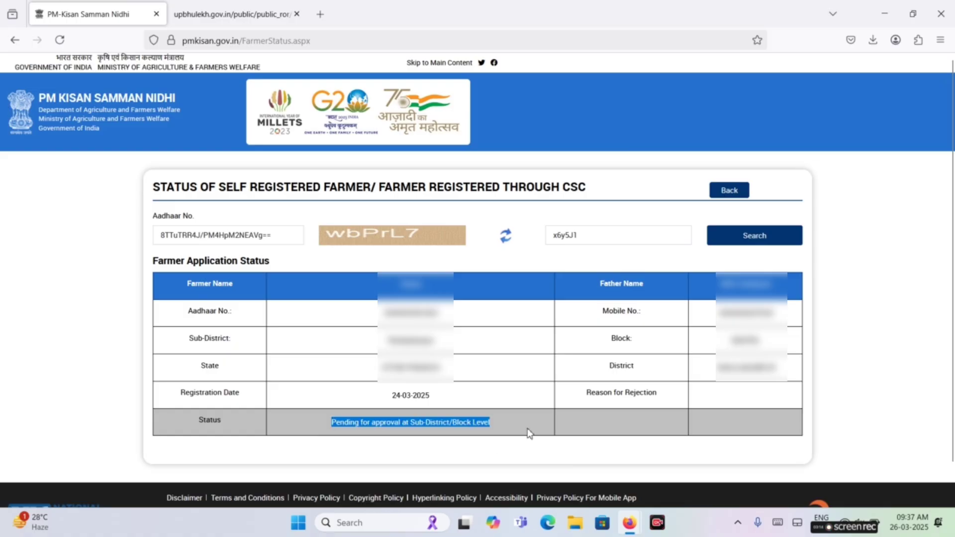
left_click(529, 434)
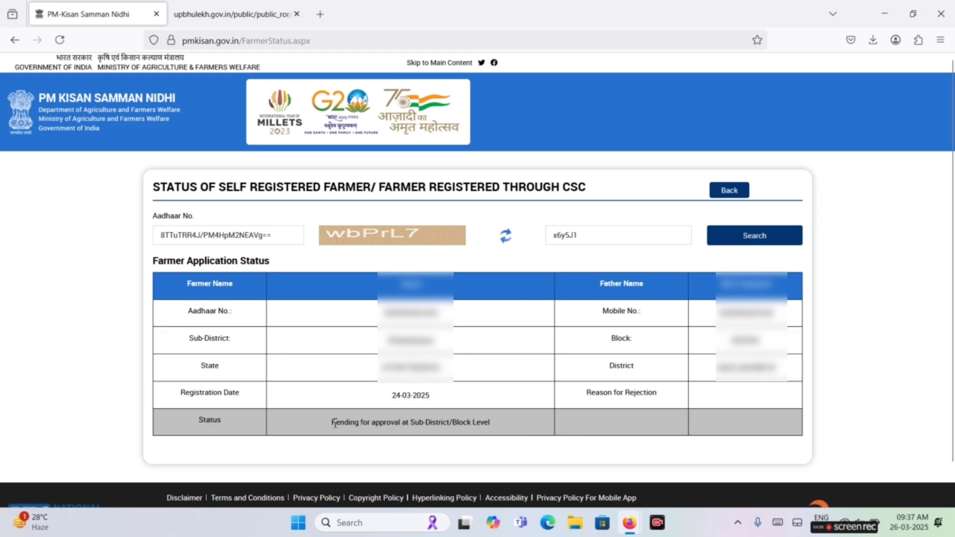
left_click_drag(333, 423, 515, 433)
left_click(533, 433)
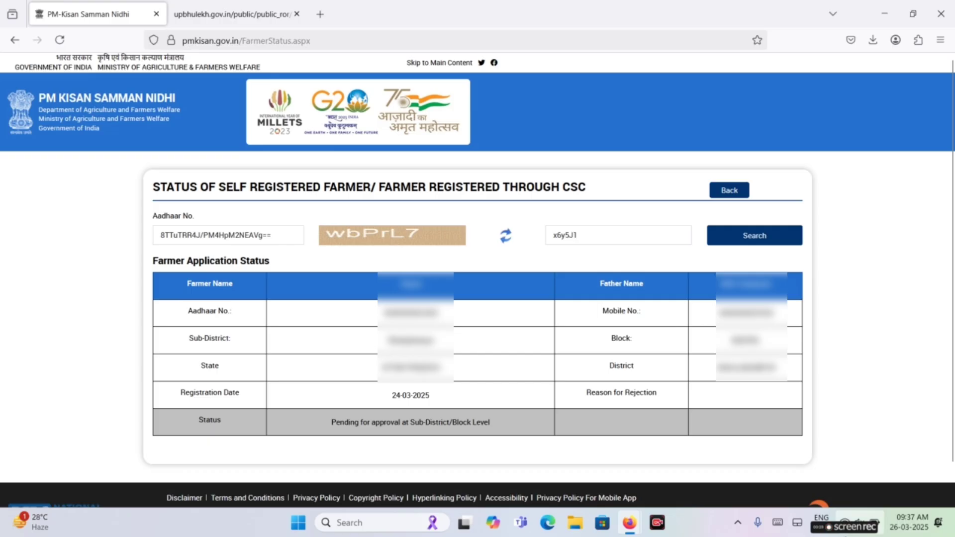
Step: Leave the farmer application status page and return to the PM-Kisan home page
mouse_move(819, 532)
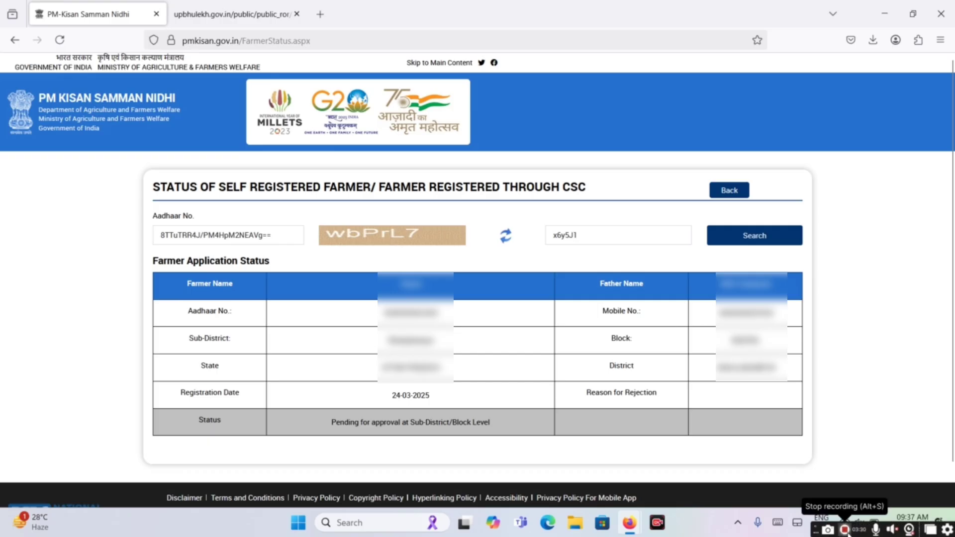
left_click(731, 191)
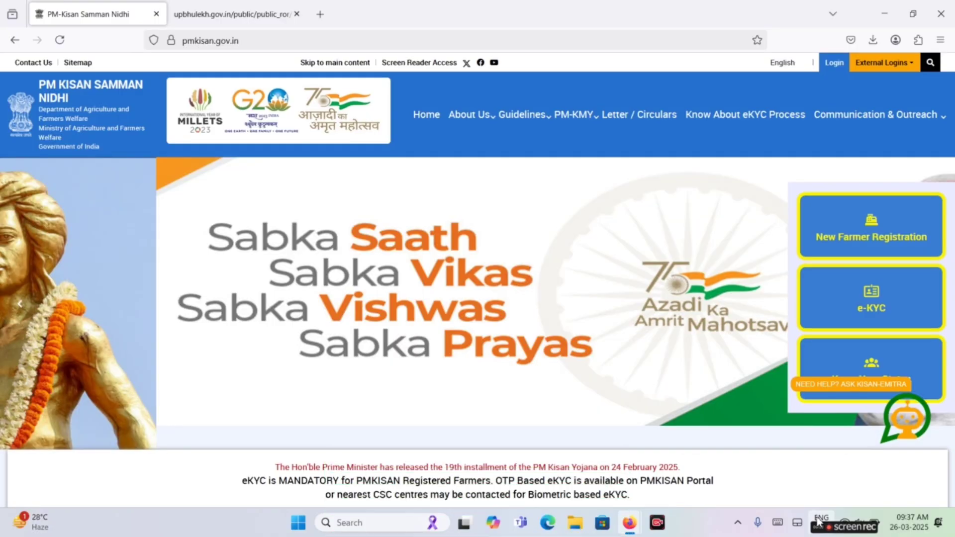
mouse_move(829, 530)
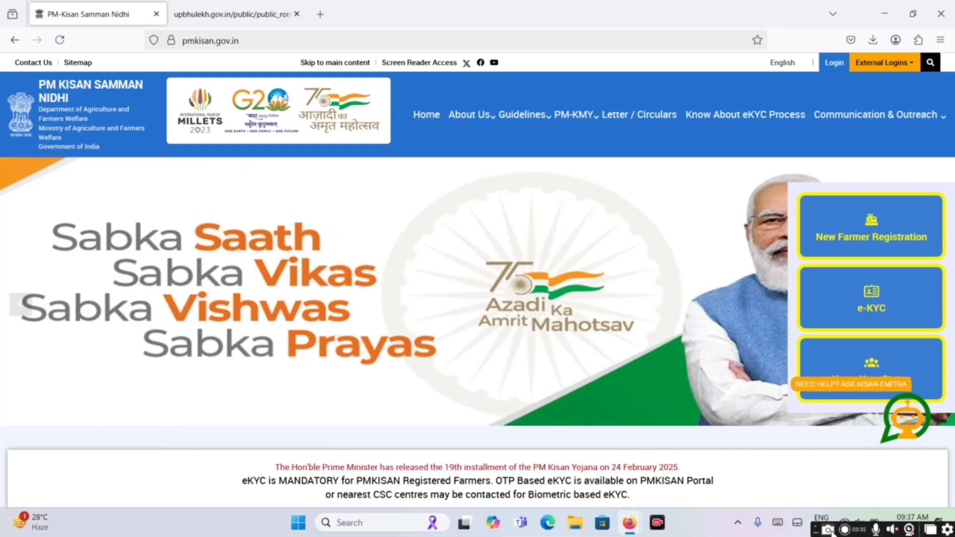